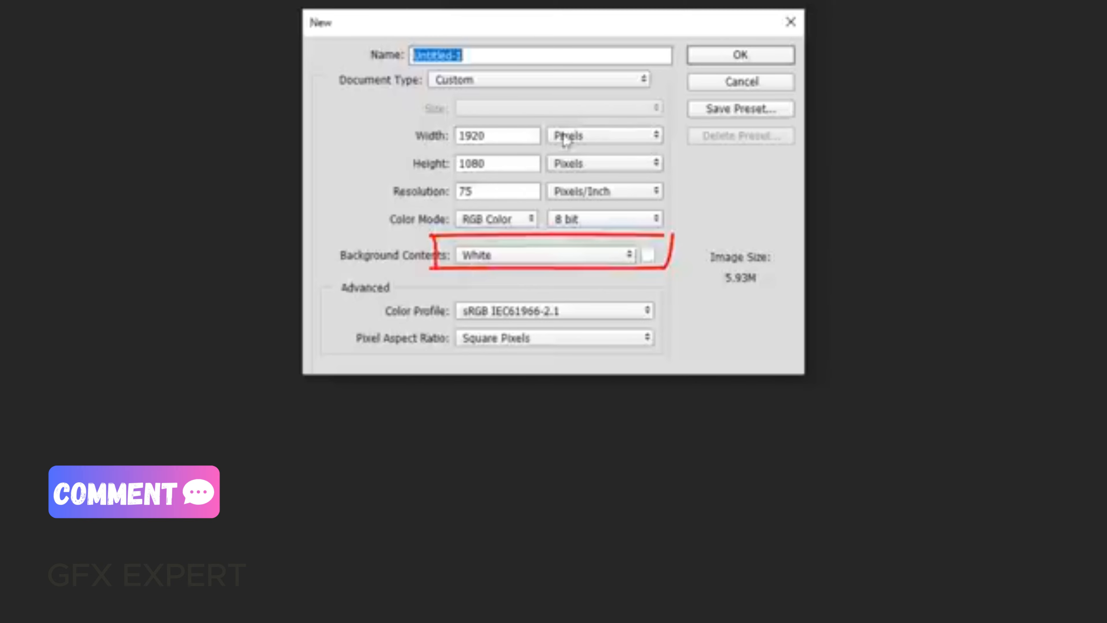
Create a 1920 by 1080 pixel, 75 pixels/inch RGB document with a white background and unlock its Background layer
{"action": "left_click", "coordinate": [741, 56]}
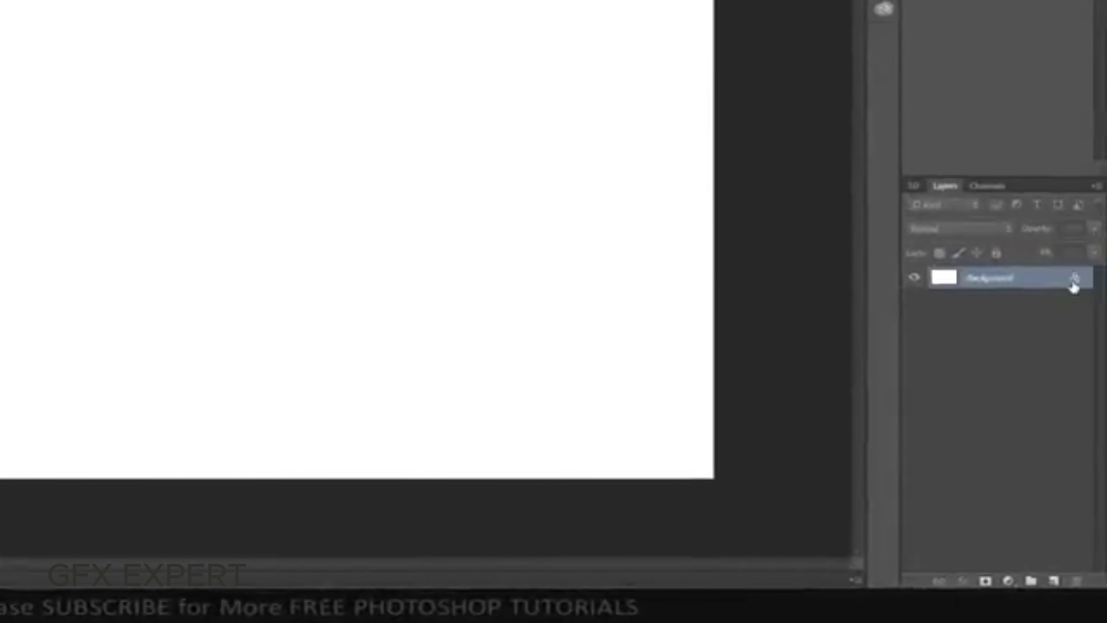
{"action": "left_click", "coordinate": [1073, 279]}
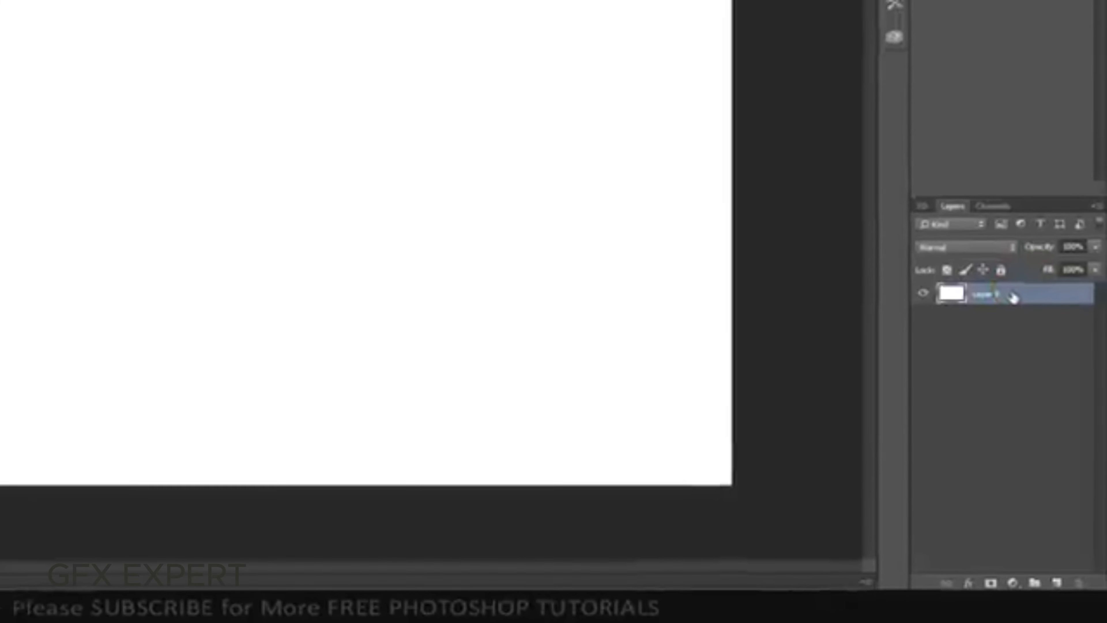
Add a Gradient Overlay style to the unlocked layer and load the Black, White gradient preset
{"action": "double_click", "coordinate": [1009, 281]}
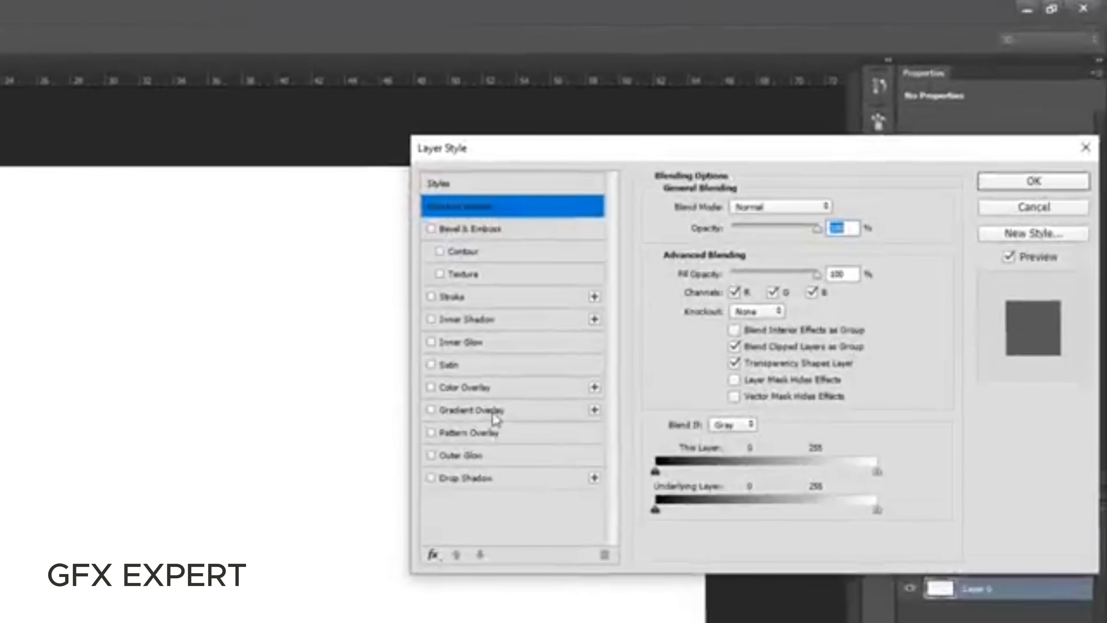
{"action": "left_click", "coordinate": [702, 275]}
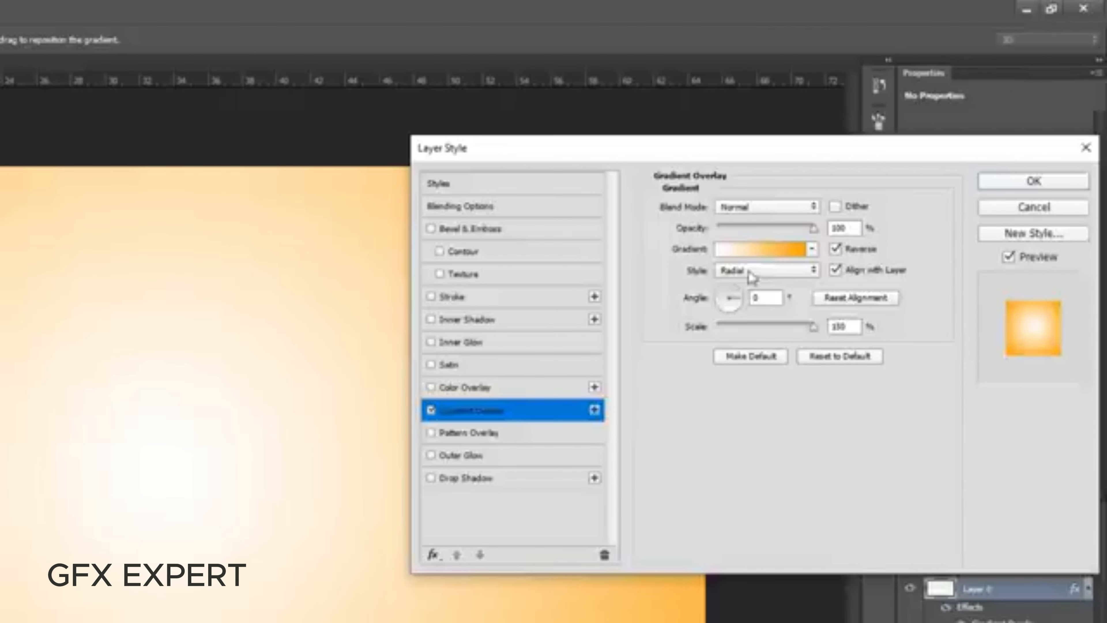
{"action": "left_click", "coordinate": [757, 252]}
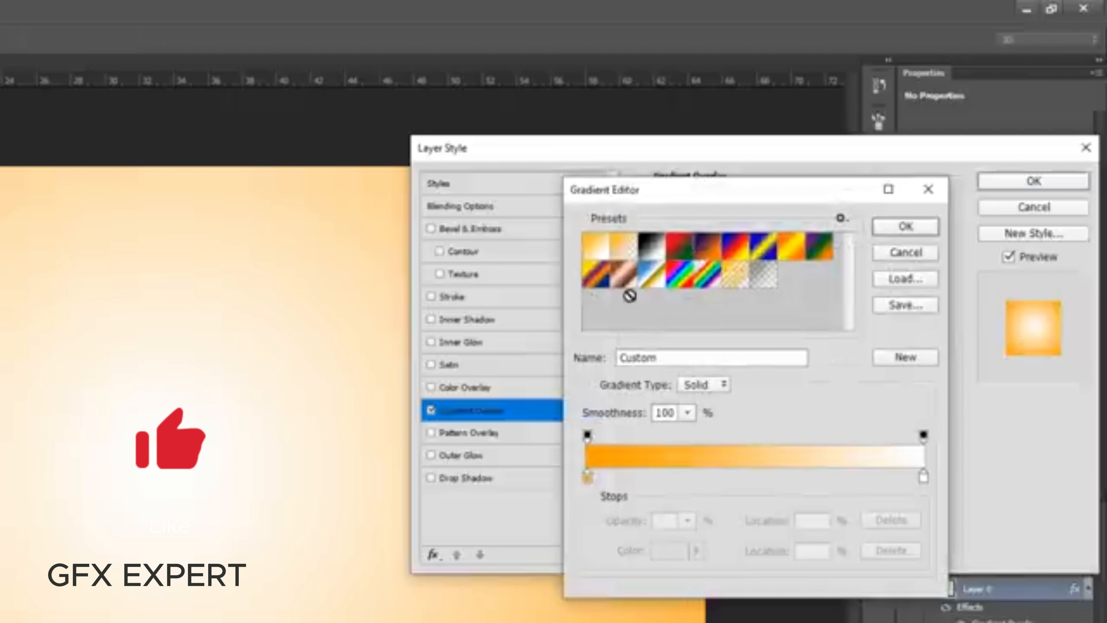
{"action": "left_click", "coordinate": [658, 250]}
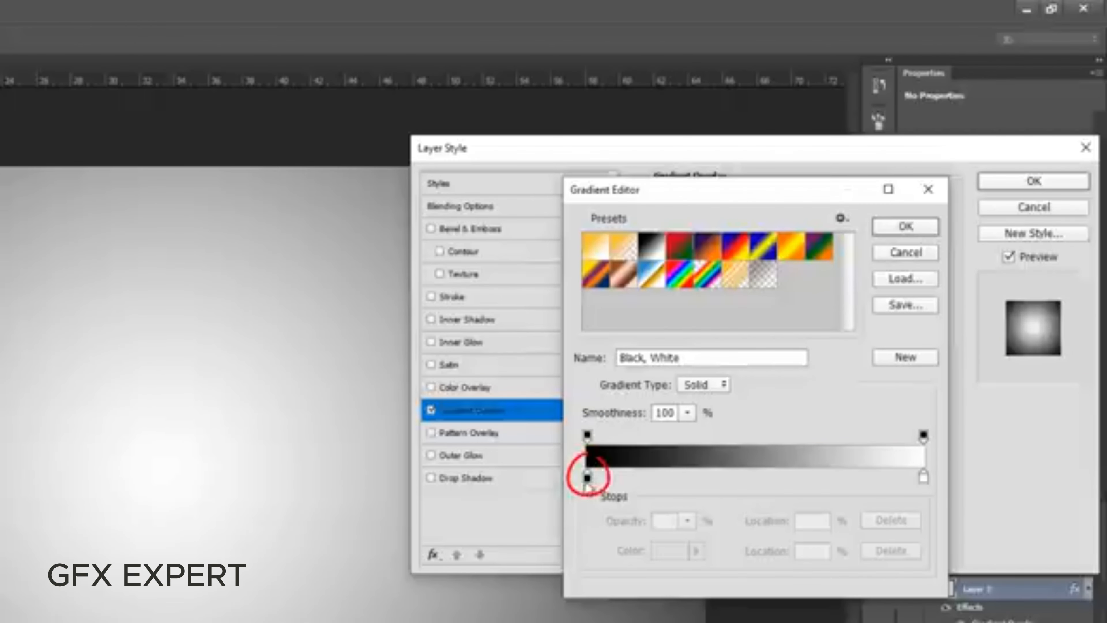
Recolour the gradient's black stop to orange ffa200 and apply the Gradient Overlay to the layer
{"action": "left_click", "coordinate": [588, 477]}
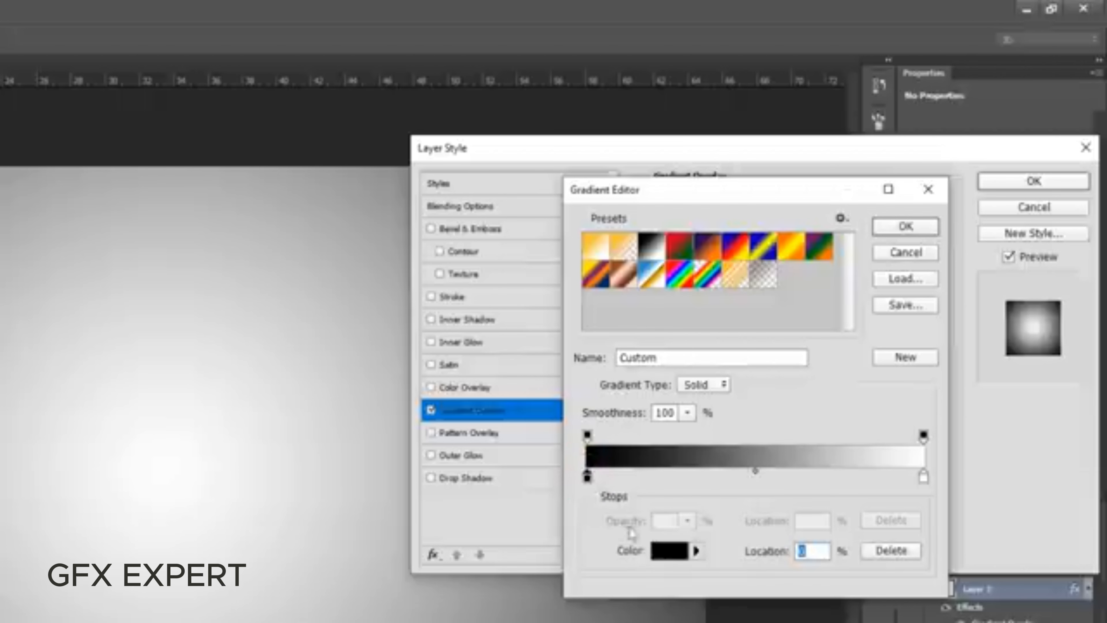
{"action": "left_click", "coordinate": [669, 551]}
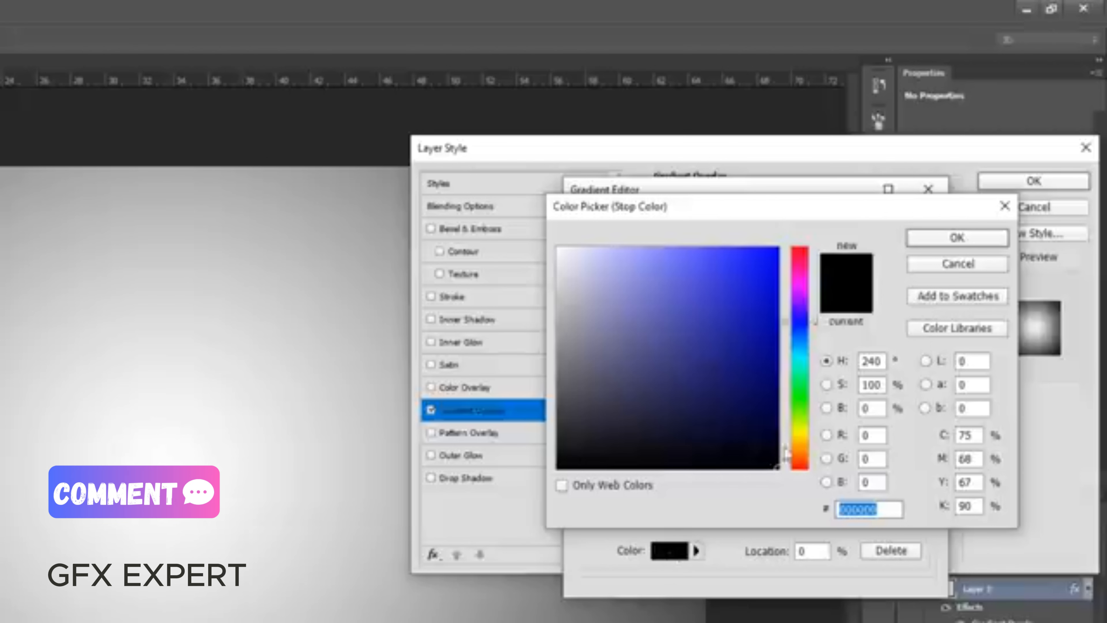
{"action": "left_click_drag", "start_coordinate": [801, 436], "coordinate": [802, 442]}
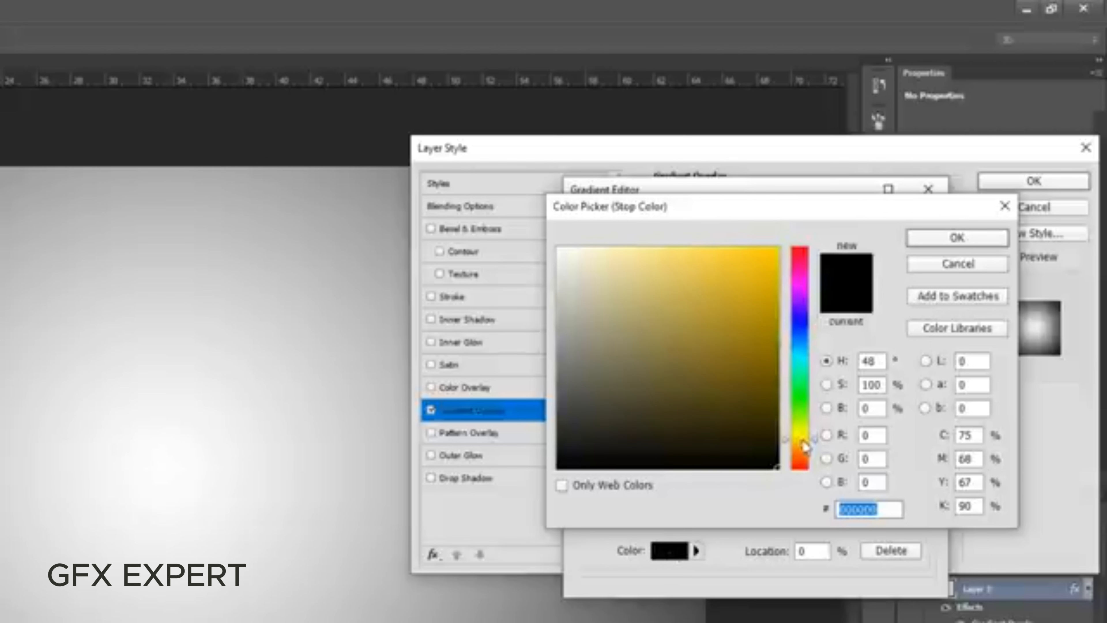
{"action": "left_click_drag", "start_coordinate": [764, 313], "coordinate": [848, 178]}
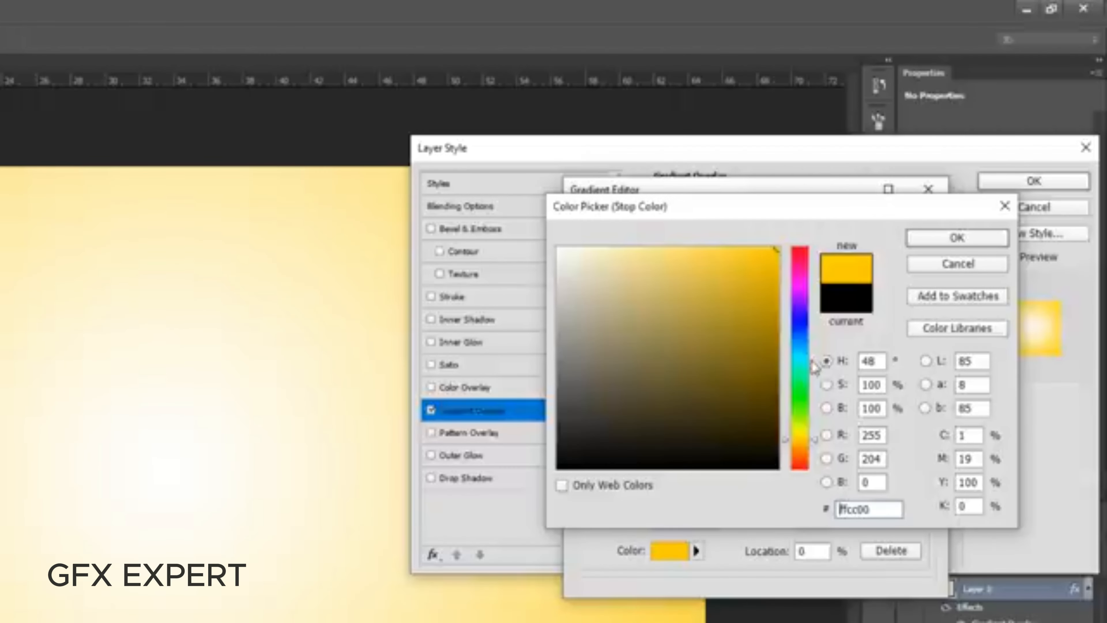
{"action": "left_click_drag", "start_coordinate": [814, 441], "coordinate": [816, 447]}
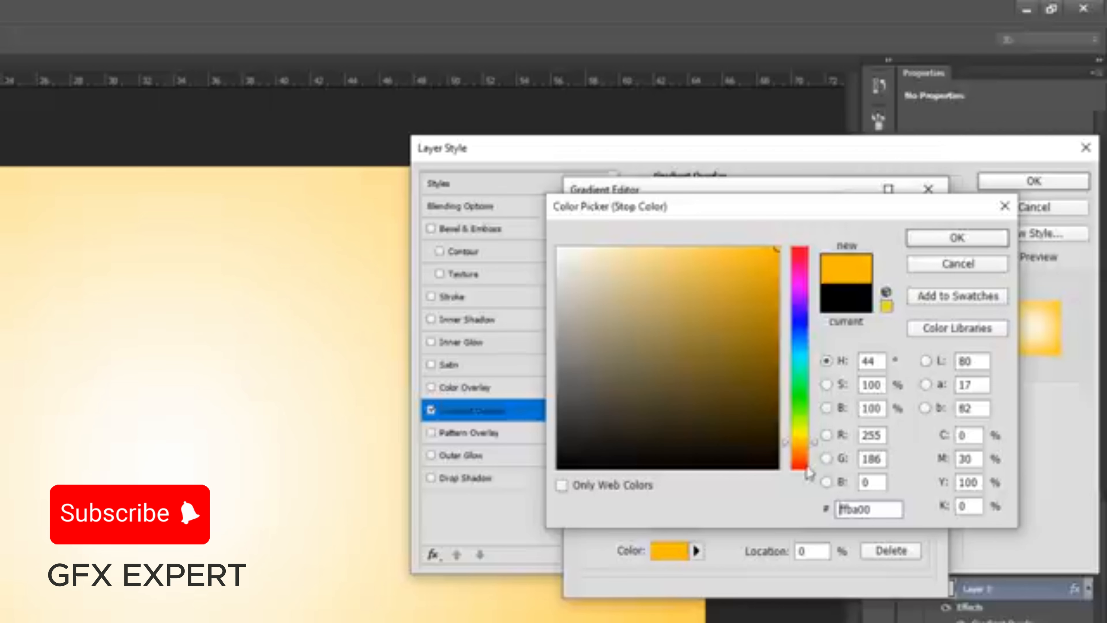
{"action": "left_click", "coordinate": [816, 452]}
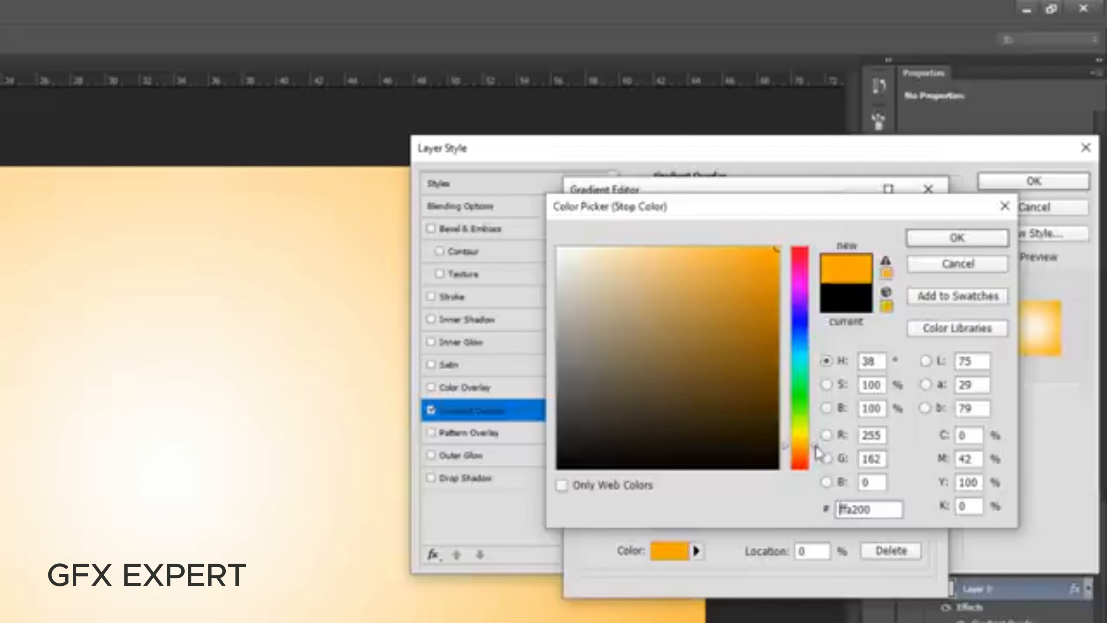
{"action": "left_click", "coordinate": [951, 239]}
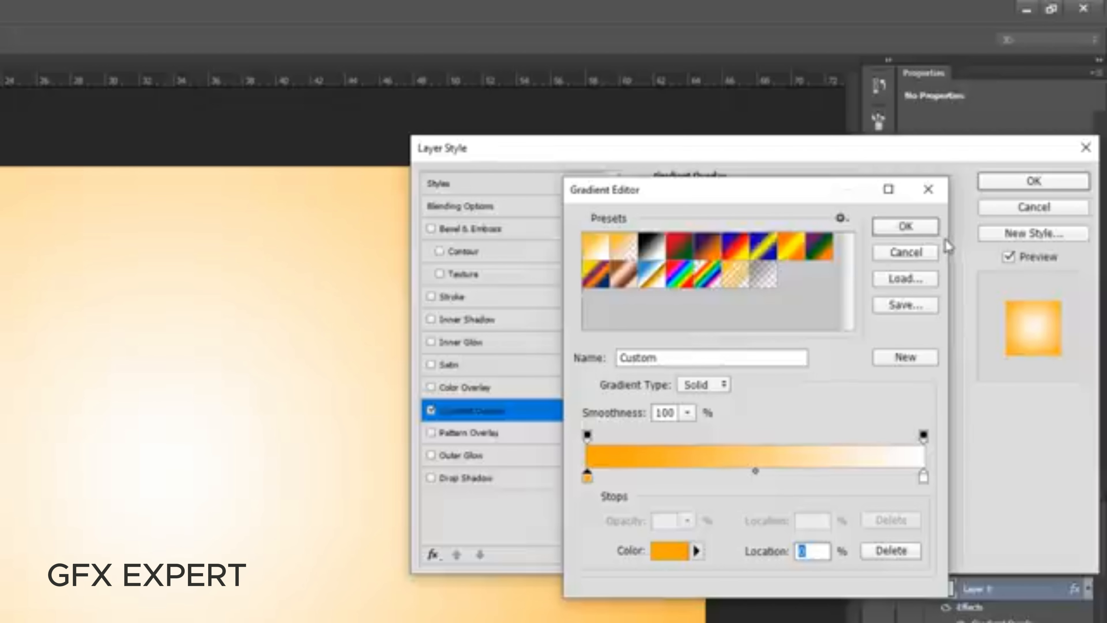
{"action": "left_click", "coordinate": [907, 229]}
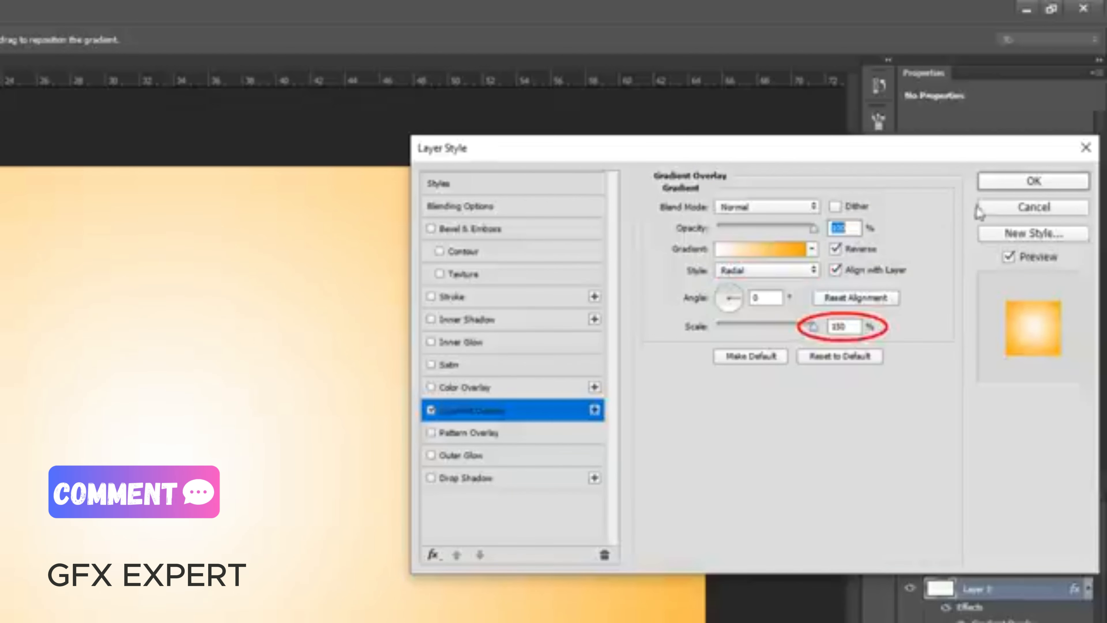
{"action": "left_click", "coordinate": [1023, 183]}
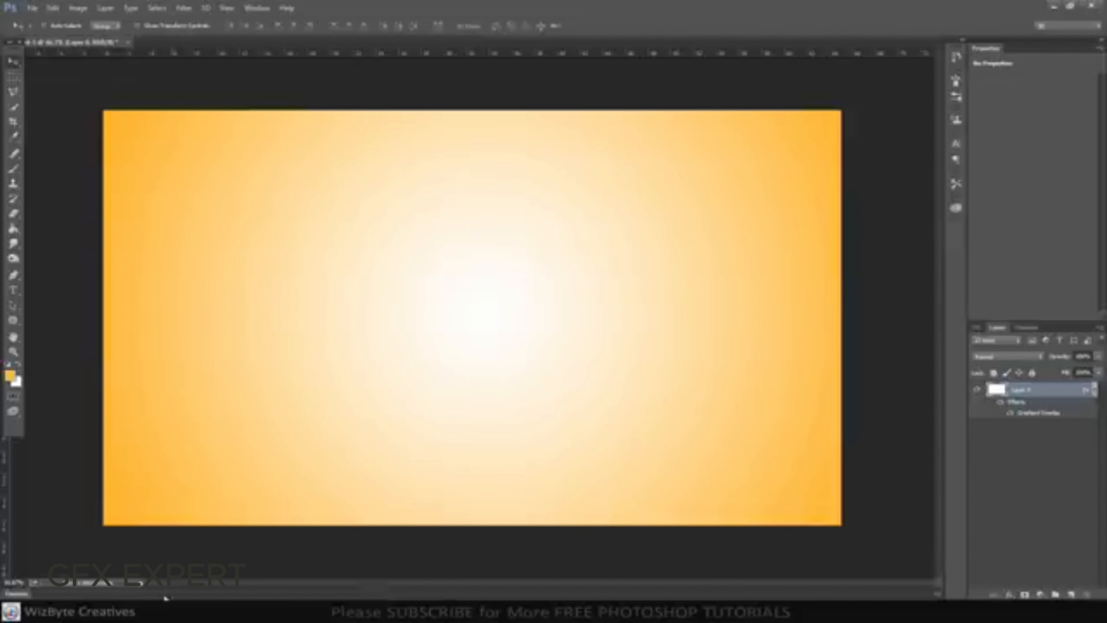
Place Model.jpg from the project folder on the canvas, enlarging it slightly and shifting it left of centre
{"action": "mouse_move", "coordinate": [161, 608]}
{"action": "left_click", "coordinate": [146, 572]}
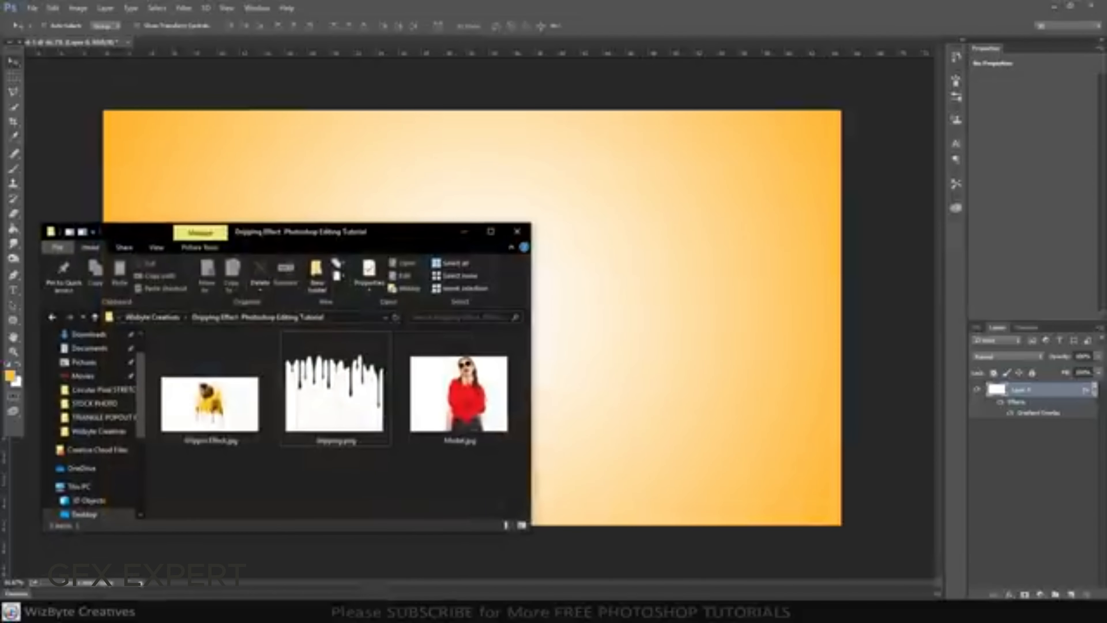
{"action": "left_click_drag", "start_coordinate": [466, 408], "coordinate": [628, 349]}
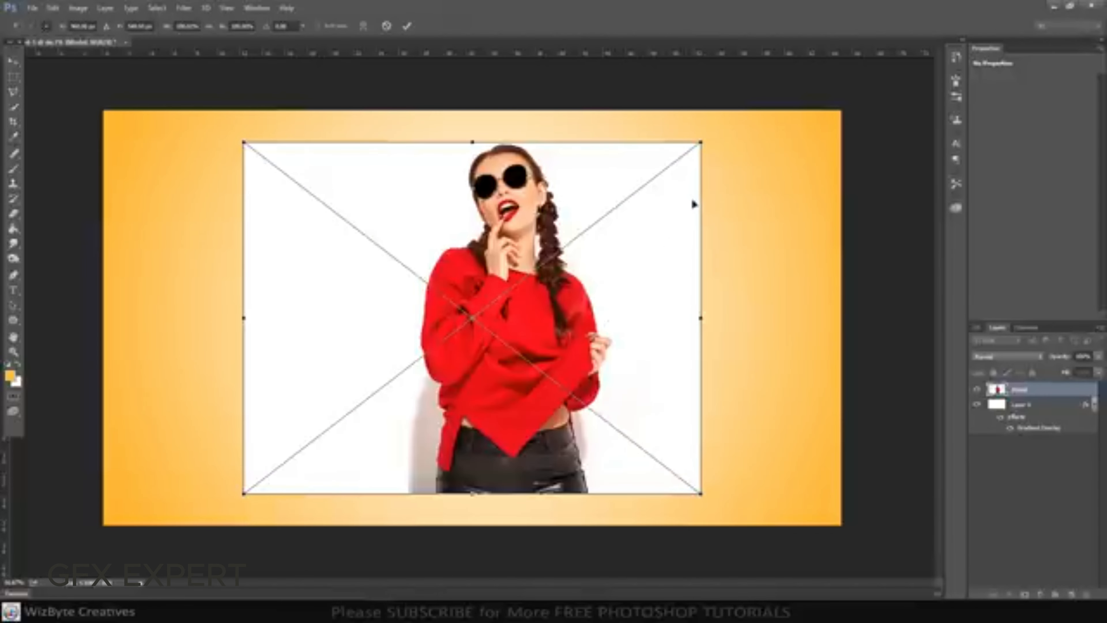
{"action": "left_click_drag", "start_coordinate": [702, 143], "coordinate": [725, 140]}
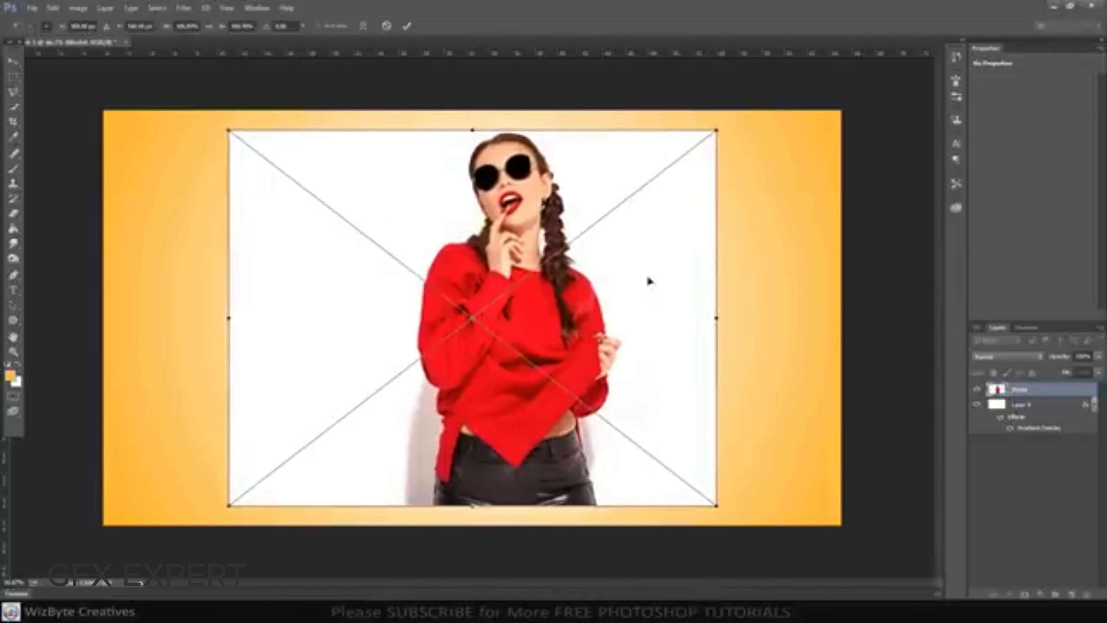
{"action": "left_click_drag", "start_coordinate": [650, 280], "coordinate": [597, 281]}
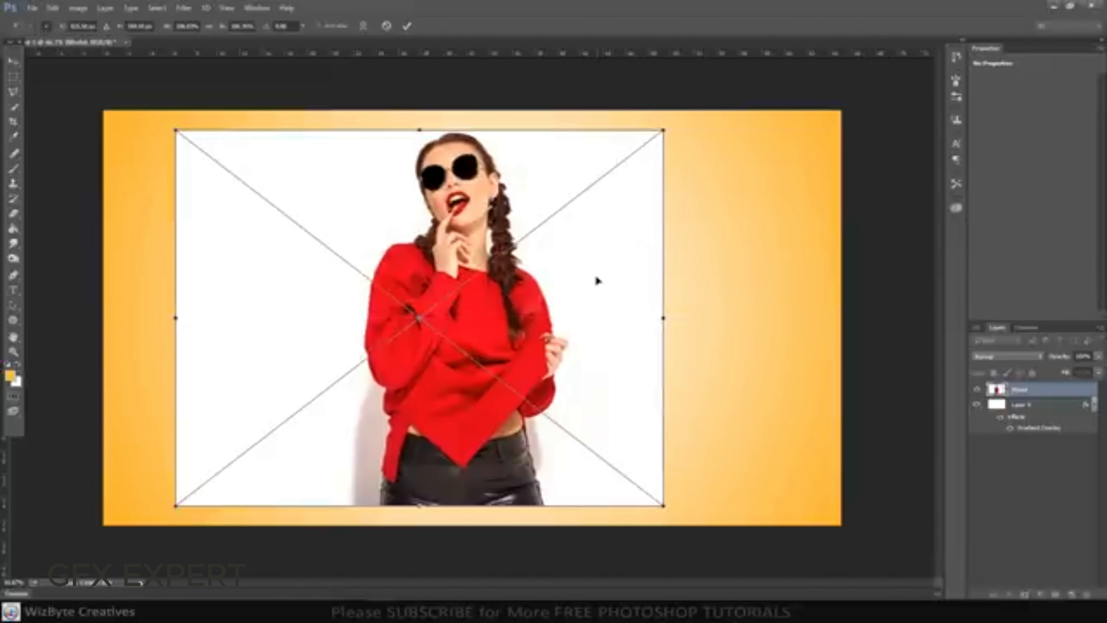
{"action": "key", "text": "Return"}
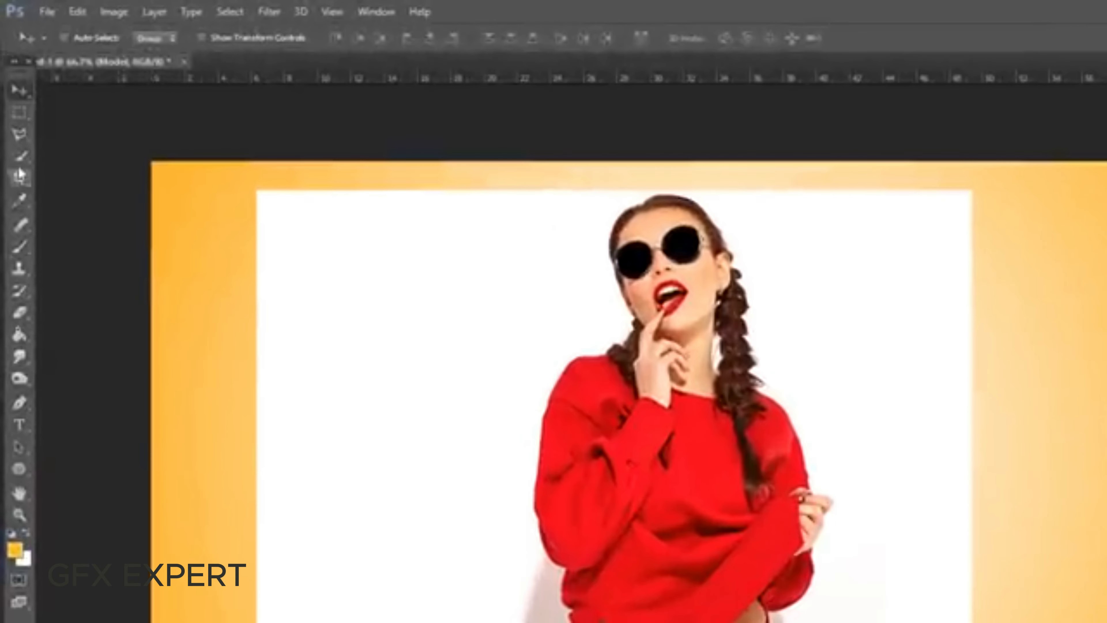
Select the whole model, including sweater, hand and trousers, using the Quick Selection tool with a slightly larger brush
{"action": "left_click", "coordinate": [22, 164]}
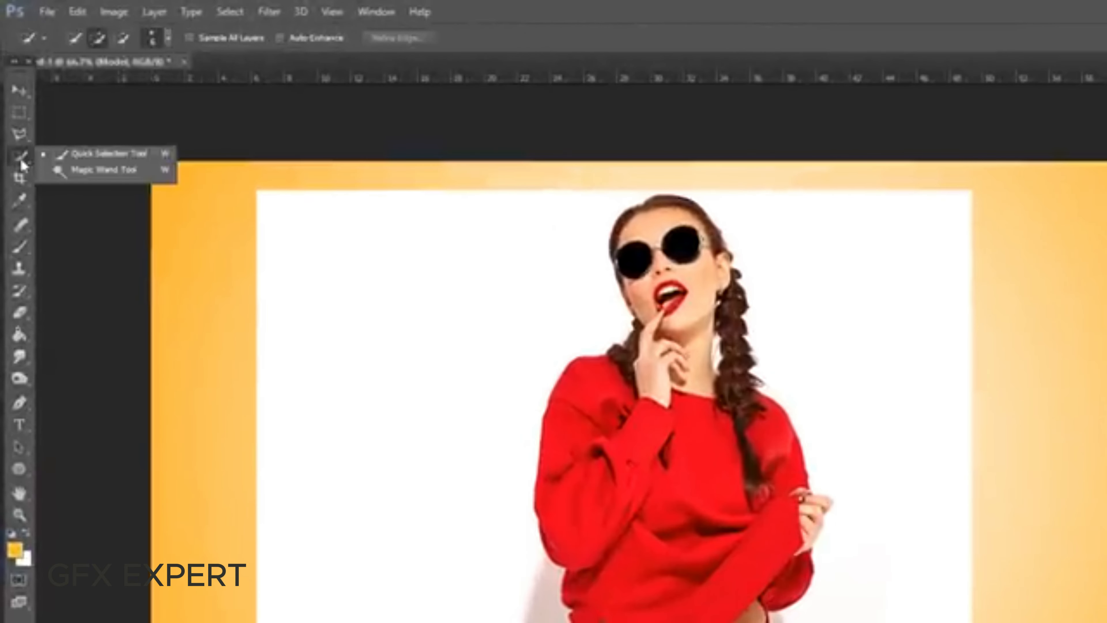
{"action": "left_click", "coordinate": [103, 155]}
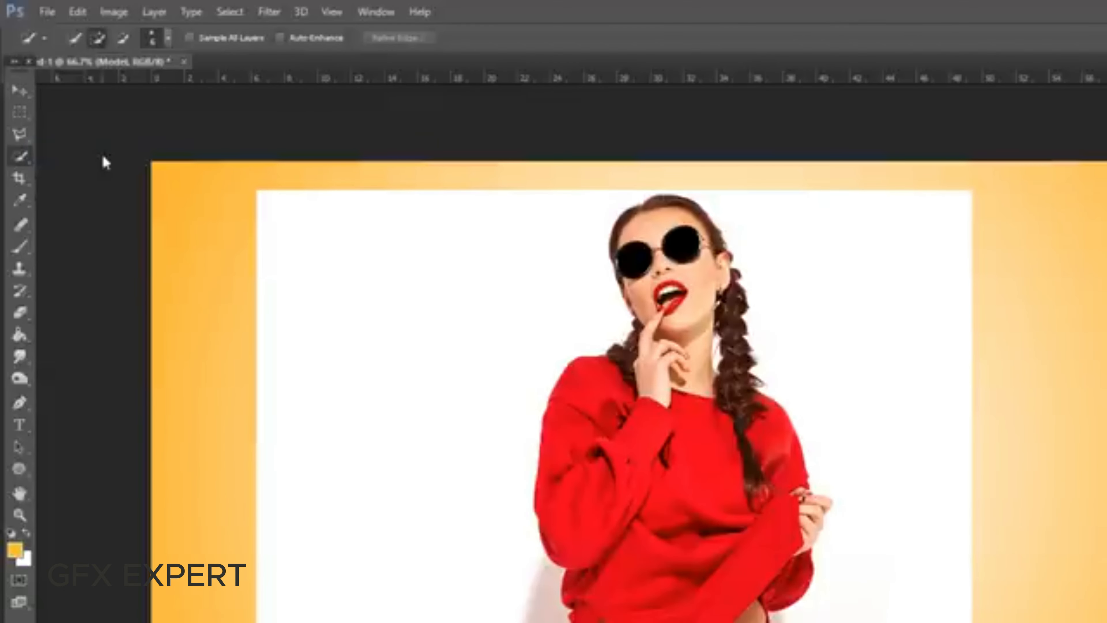
{"action": "left_click", "coordinate": [168, 38]}
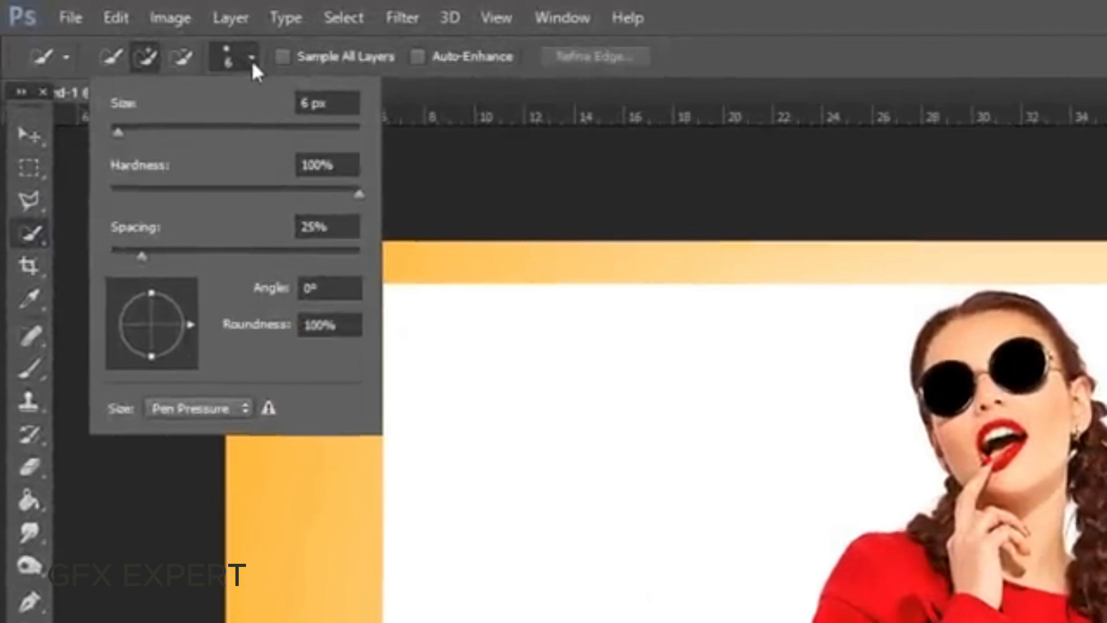
{"action": "left_click_drag", "start_coordinate": [118, 132], "coordinate": [127, 135]}
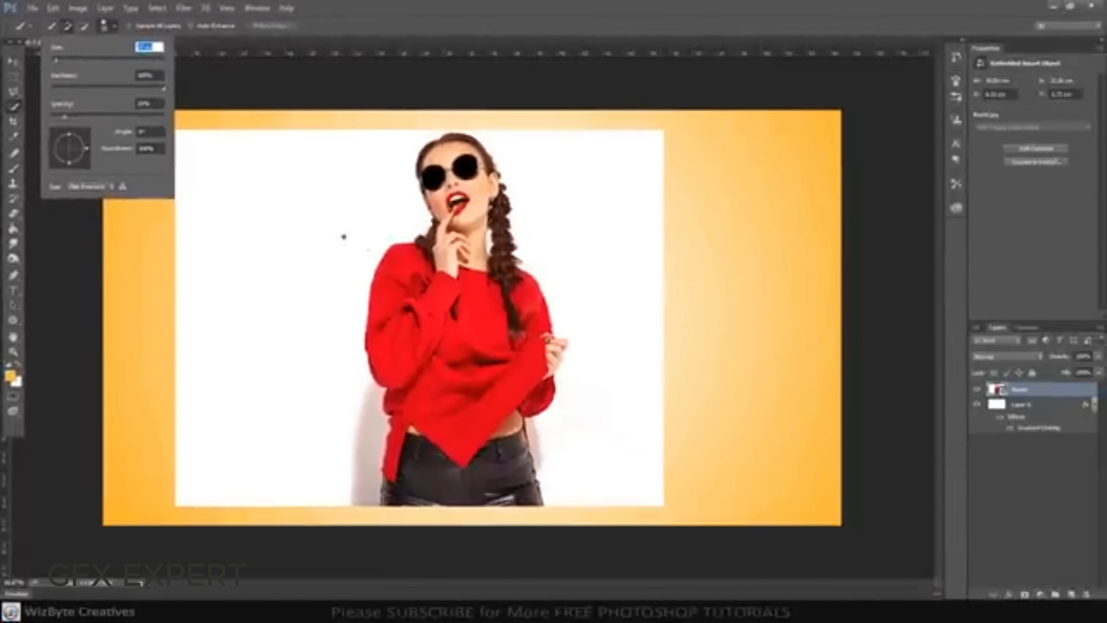
{"action": "key", "text": "Return"}
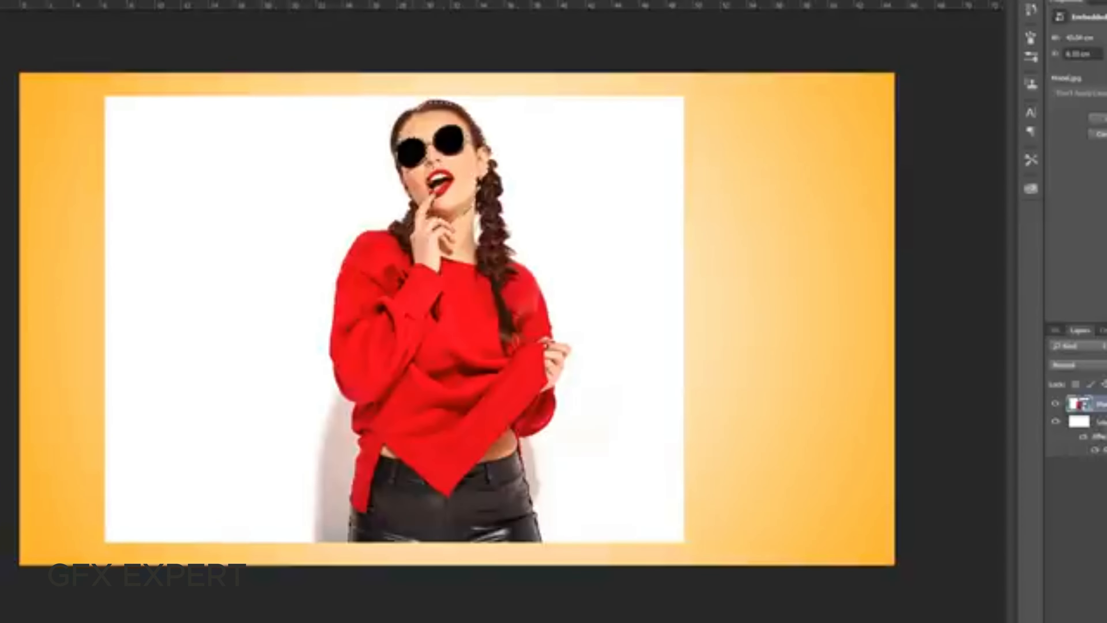
{"action": "mouse_move", "coordinate": [439, 244]}
{"action": "left_mouse_down"}
{"action": "mouse_move", "coordinate": [438, 276]}
{"action": "mouse_move", "coordinate": [391, 258]}
{"action": "left_mouse_up"}
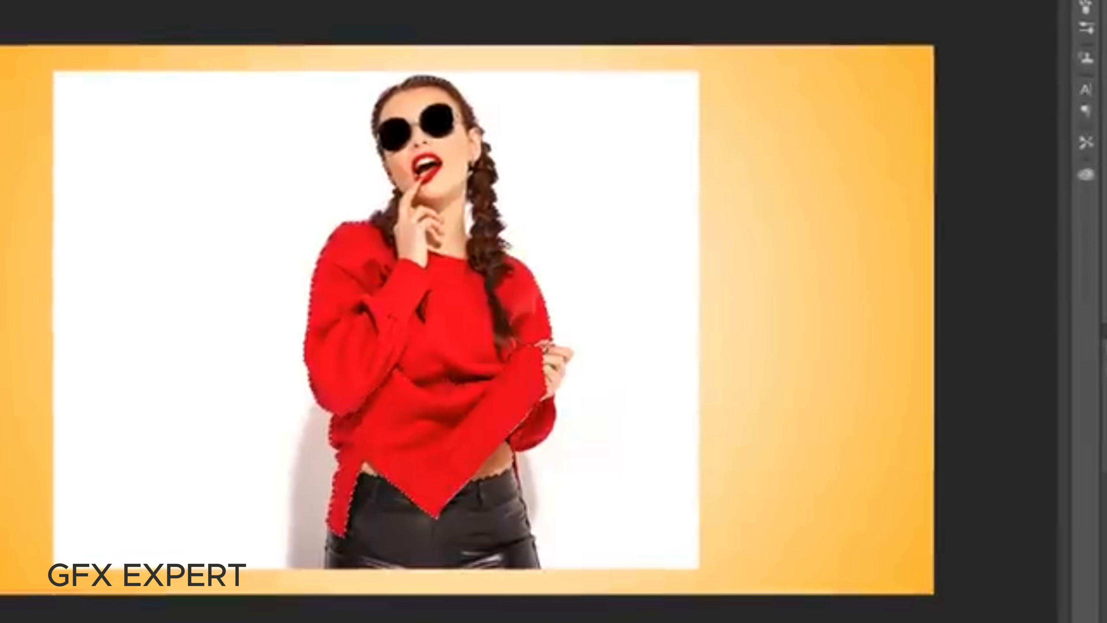
{"action": "left_click_drag", "start_coordinate": [490, 459], "coordinate": [543, 417]}
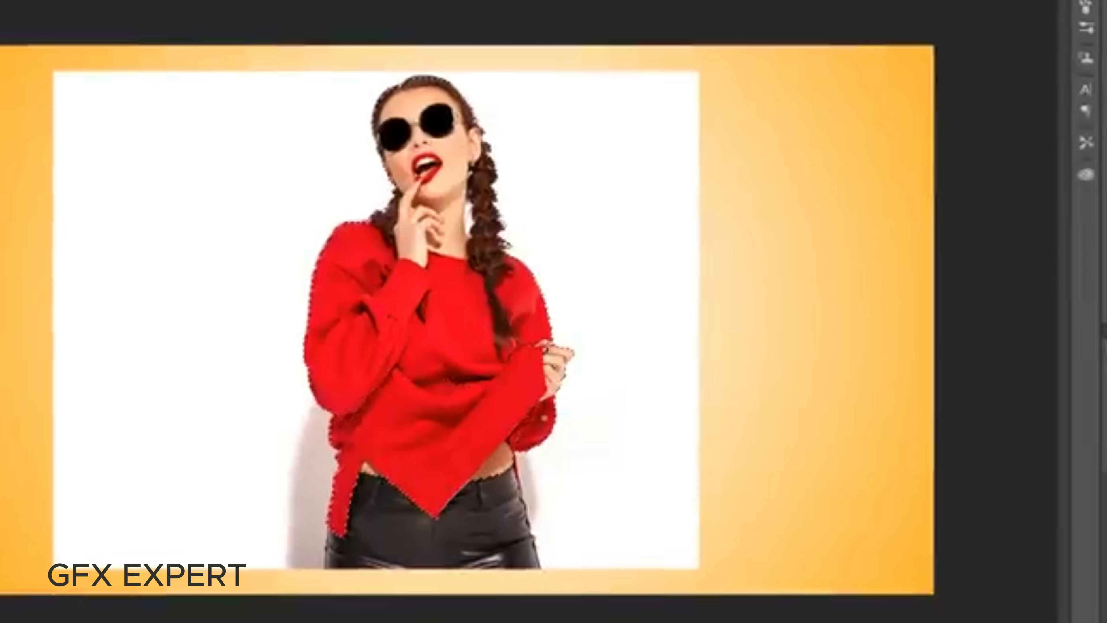
{"action": "mouse_move", "coordinate": [466, 512]}
{"action": "left_mouse_down"}
{"action": "mouse_move", "coordinate": [478, 542]}
{"action": "mouse_move", "coordinate": [445, 536]}
{"action": "left_mouse_up"}
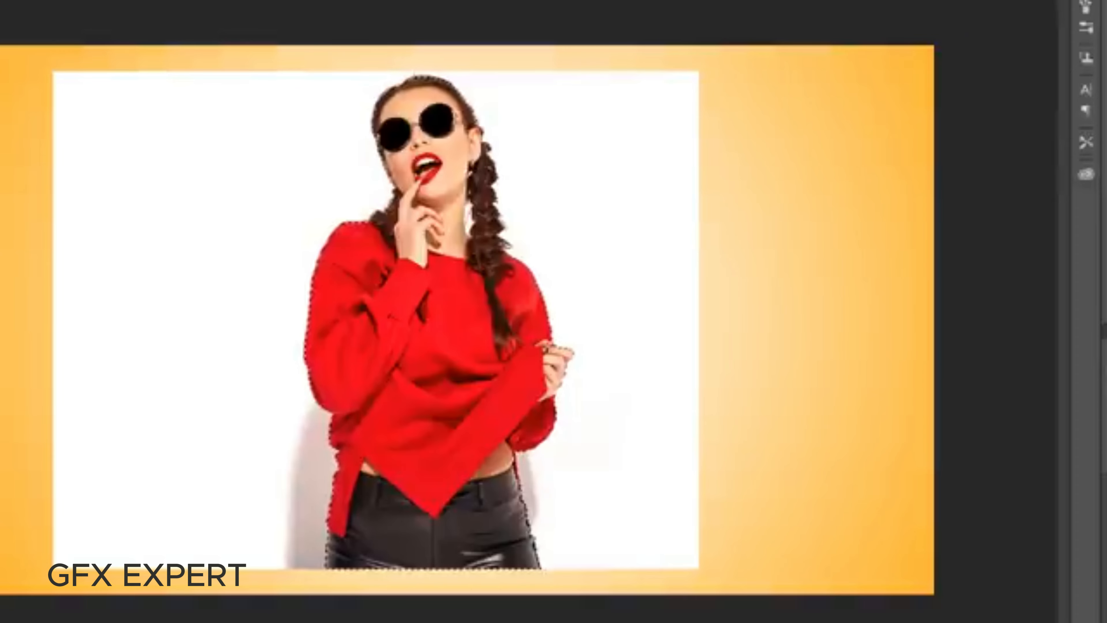
Subtract the white gap between the model's neck and the right-hand braid from the selection
{"action": "scroll", "coordinate": [432, 192], "scroll_direction": "up", "scroll_amount": 3}
{"action": "scroll", "coordinate": [414, 48], "scroll_direction": "up", "scroll_amount": 4}
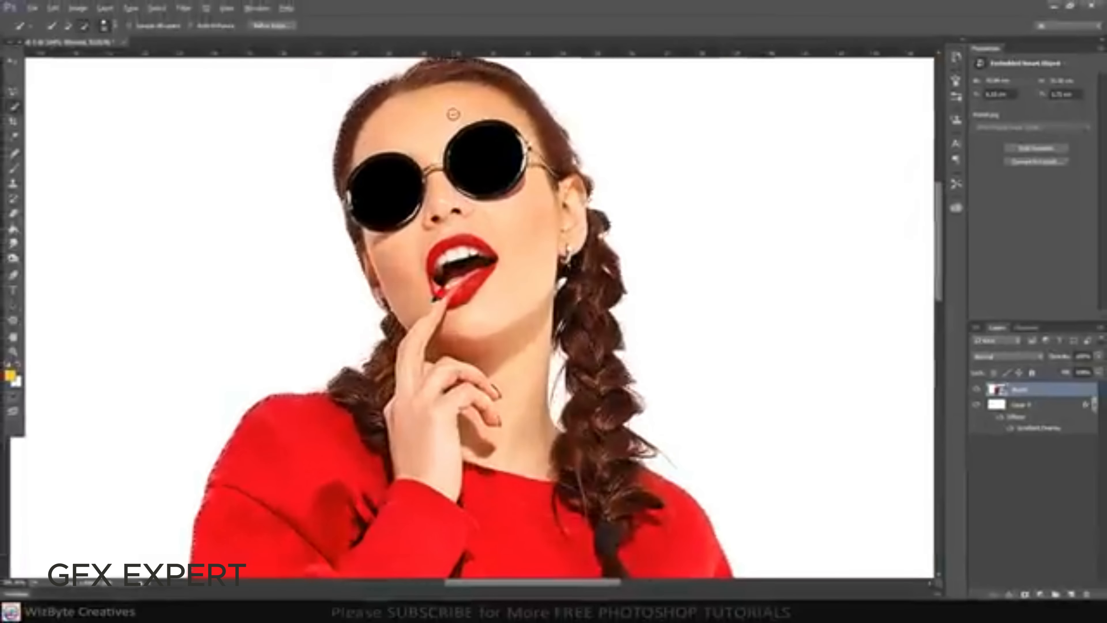
{"action": "scroll", "coordinate": [427, 61], "scroll_direction": "up", "scroll_amount": 2}
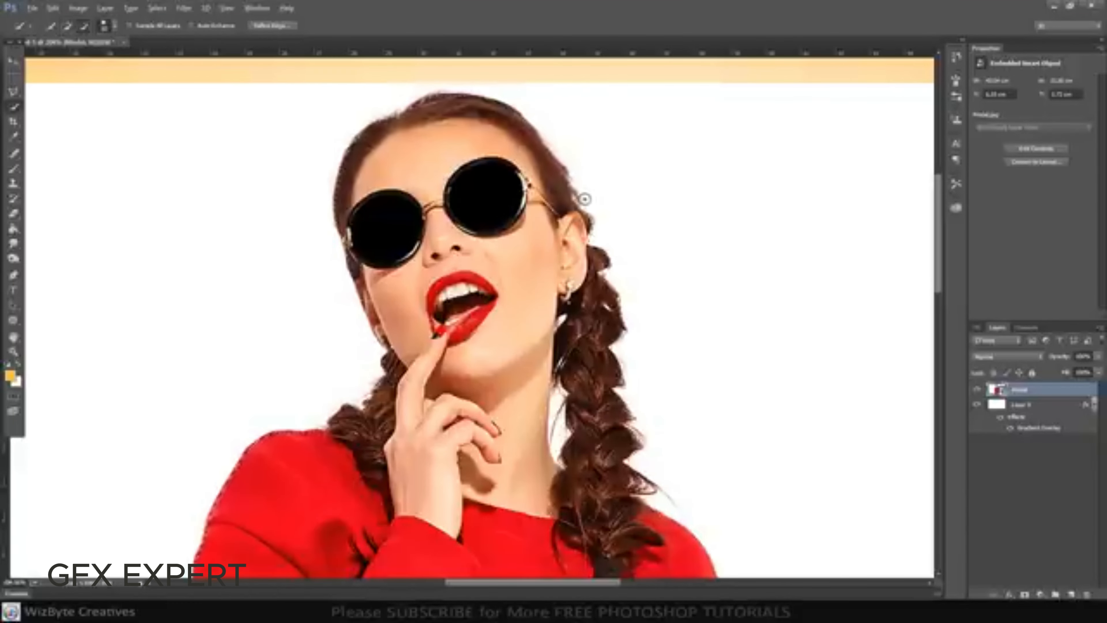
{"action": "key", "text": "alt"}
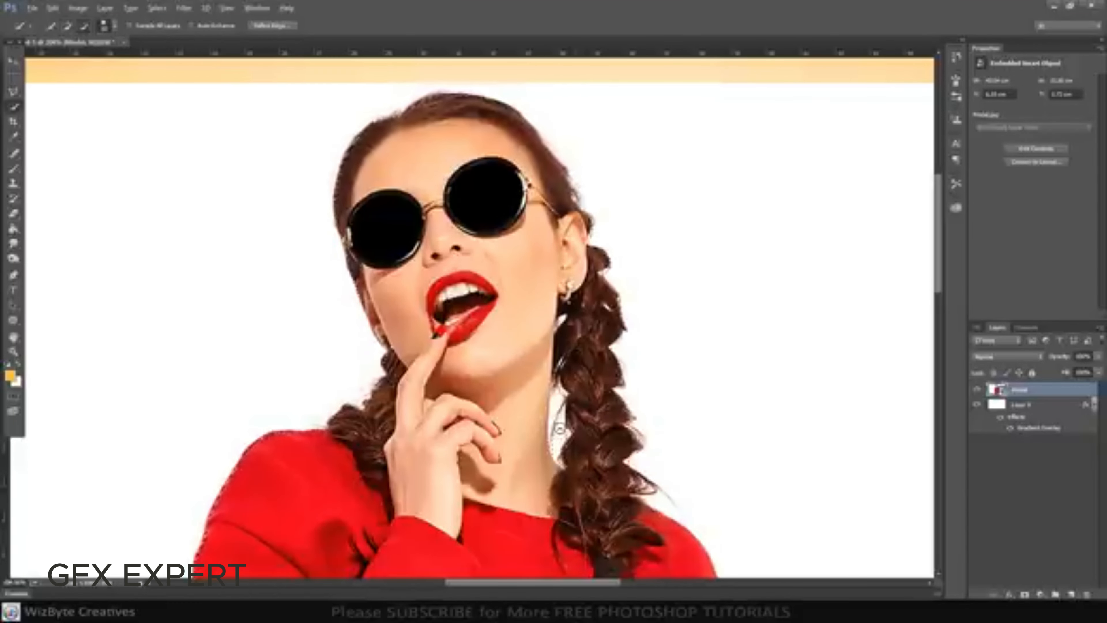
Refine the selection edge around the gap beside the neck and its loose hair strand with a smaller brush
{"action": "scroll", "coordinate": [557, 397], "scroll_direction": "down", "scroll_amount": 3}
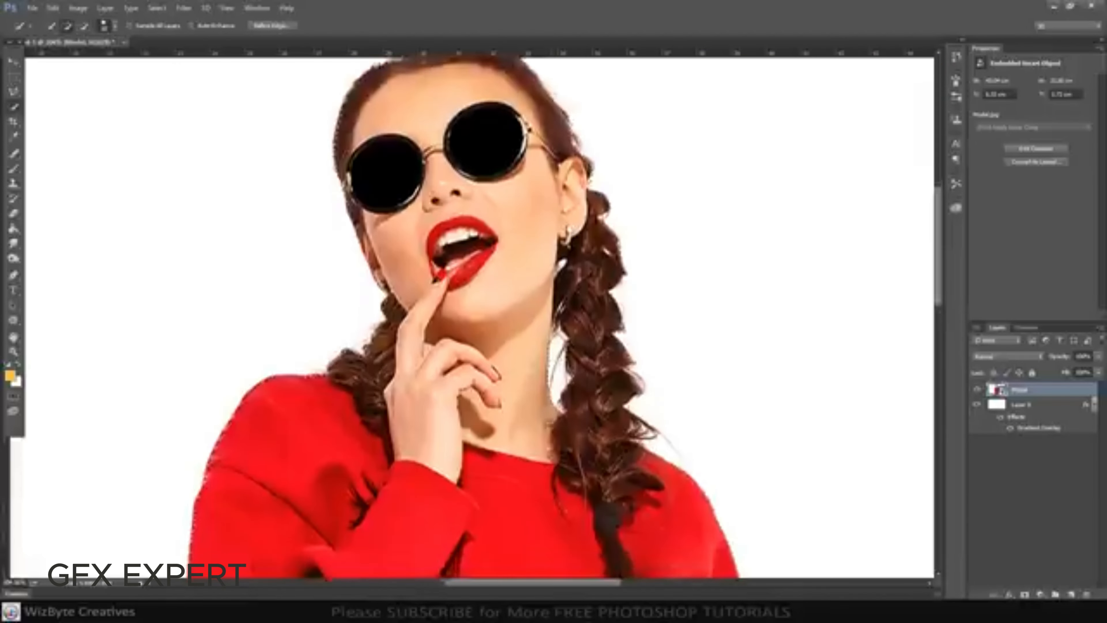
{"action": "scroll", "coordinate": [552, 423], "scroll_direction": "down", "scroll_amount": 6}
{"action": "scroll", "coordinate": [556, 392], "scroll_direction": "up", "scroll_amount": 12}
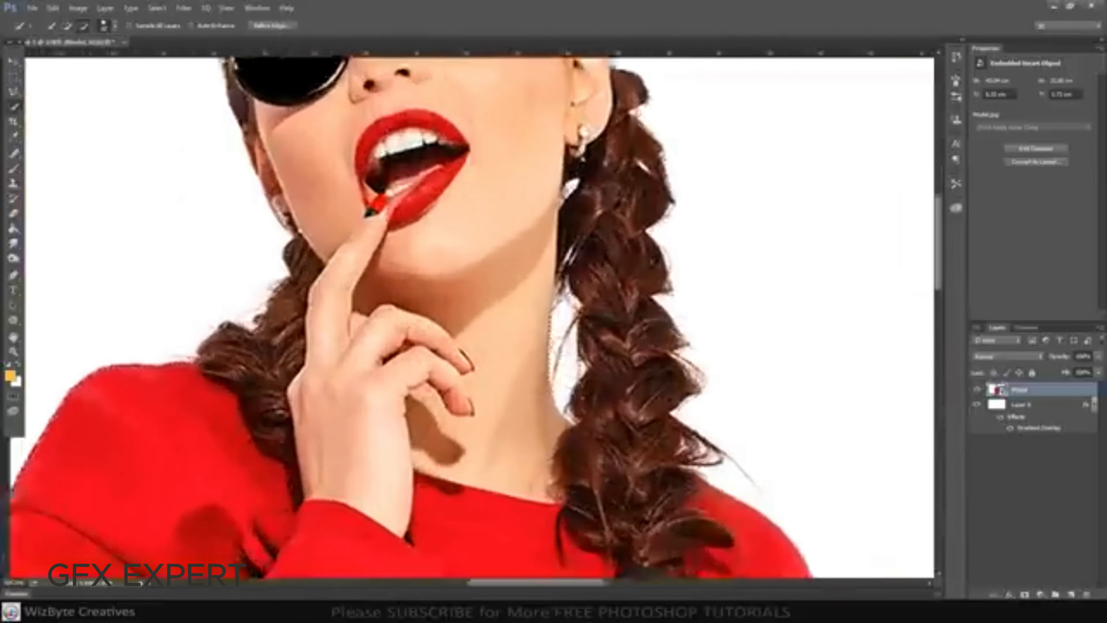
{"action": "key", "text": "bracketleft"}
{"action": "key", "text": "bracketleft"}
{"action": "key", "text": "bracketleft"}
{"action": "key", "text": "bracketleft"}
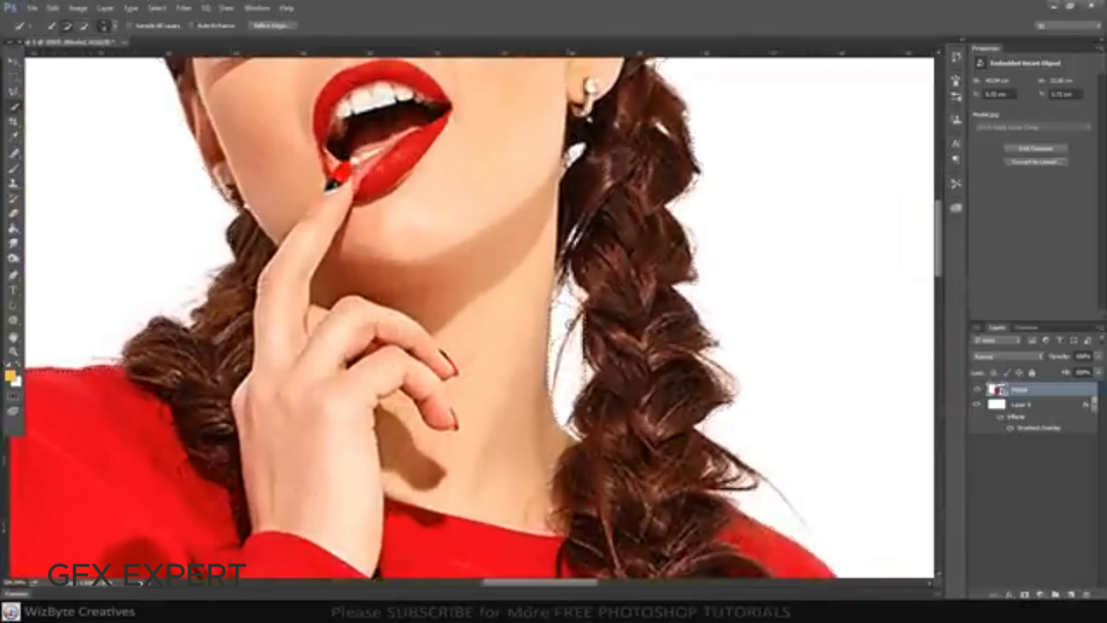
{"action": "key", "text": "alt"}
{"action": "left_click_drag", "start_coordinate": [569, 291], "coordinate": [561, 298]}
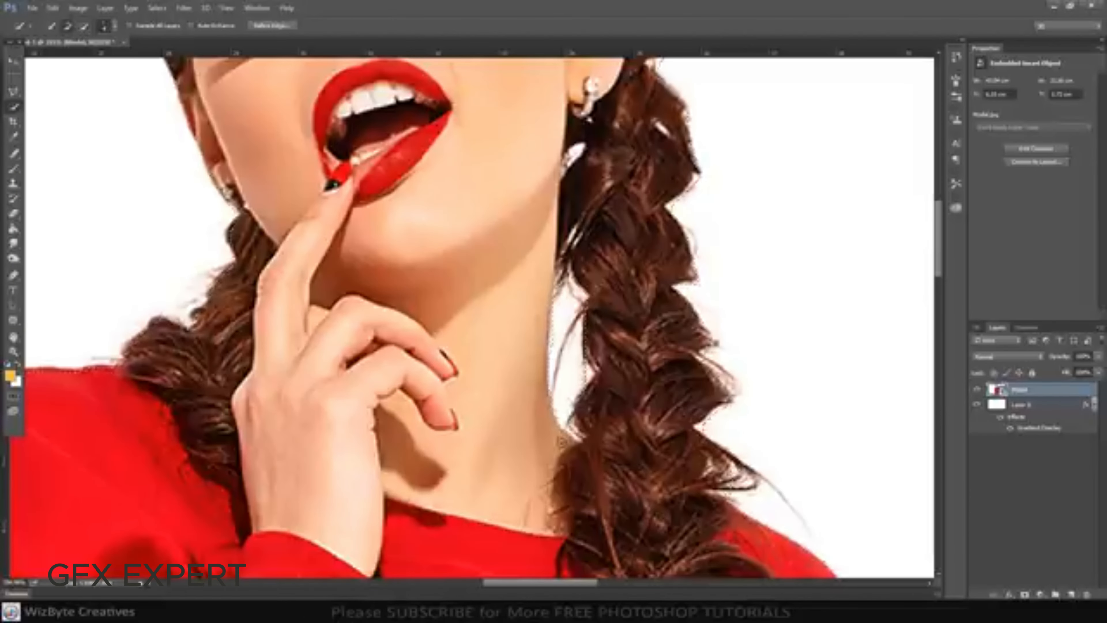
Refine the edge of the model selection with Smart Radius enabled and a radius of 1.7 px
{"action": "scroll", "coordinate": [583, 376], "scroll_direction": "down", "scroll_amount": 10}
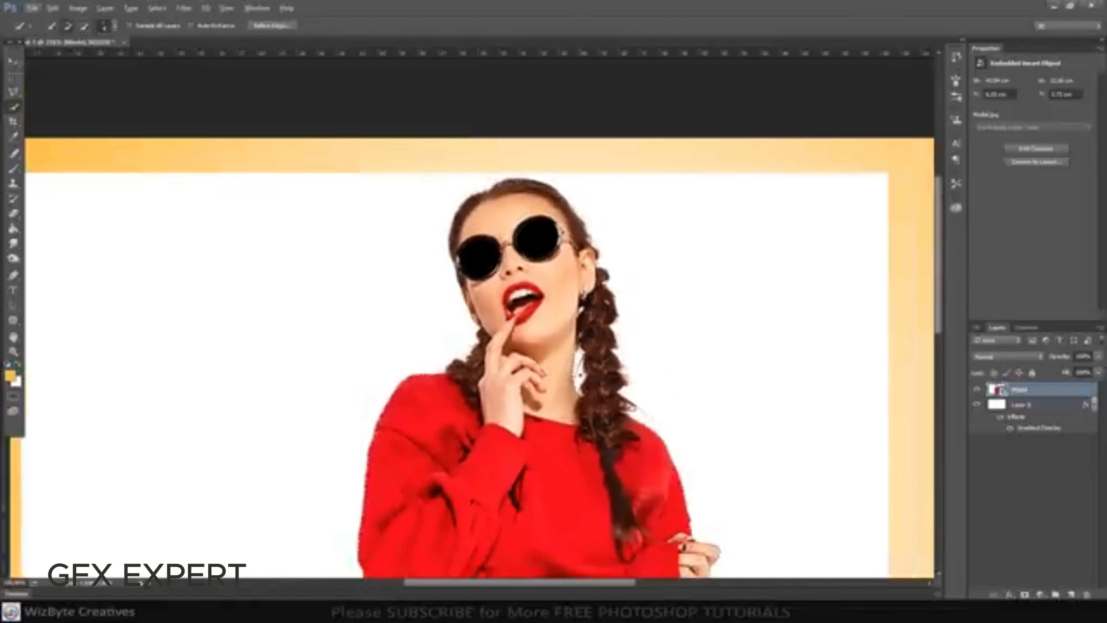
{"action": "scroll", "coordinate": [530, 454], "scroll_direction": "up", "scroll_amount": 5}
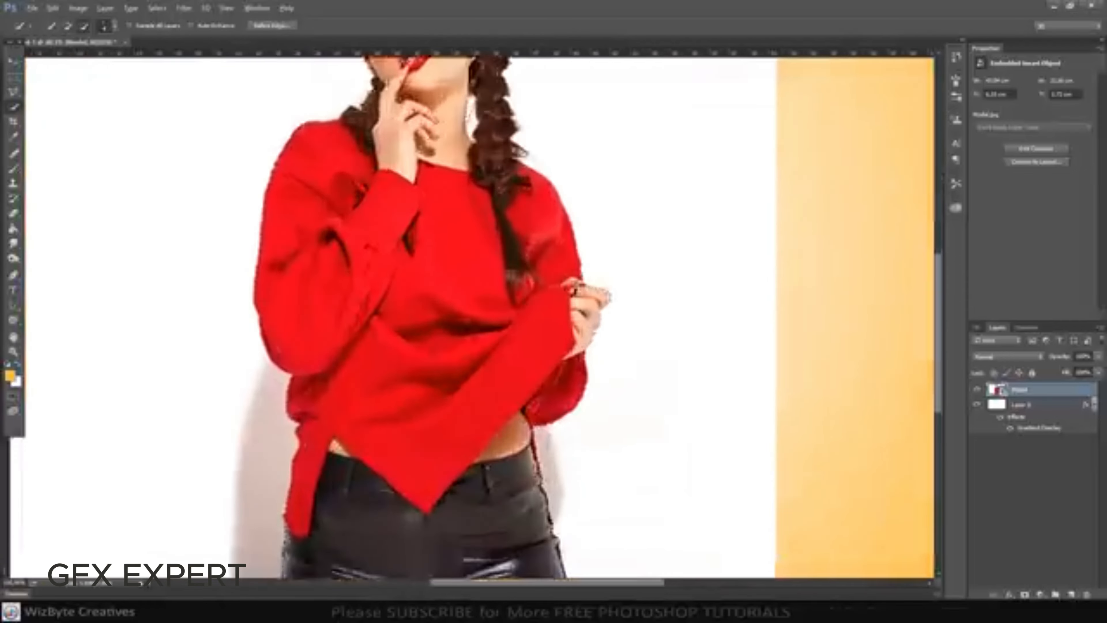
{"action": "scroll", "coordinate": [534, 441], "scroll_direction": "down", "scroll_amount": 5}
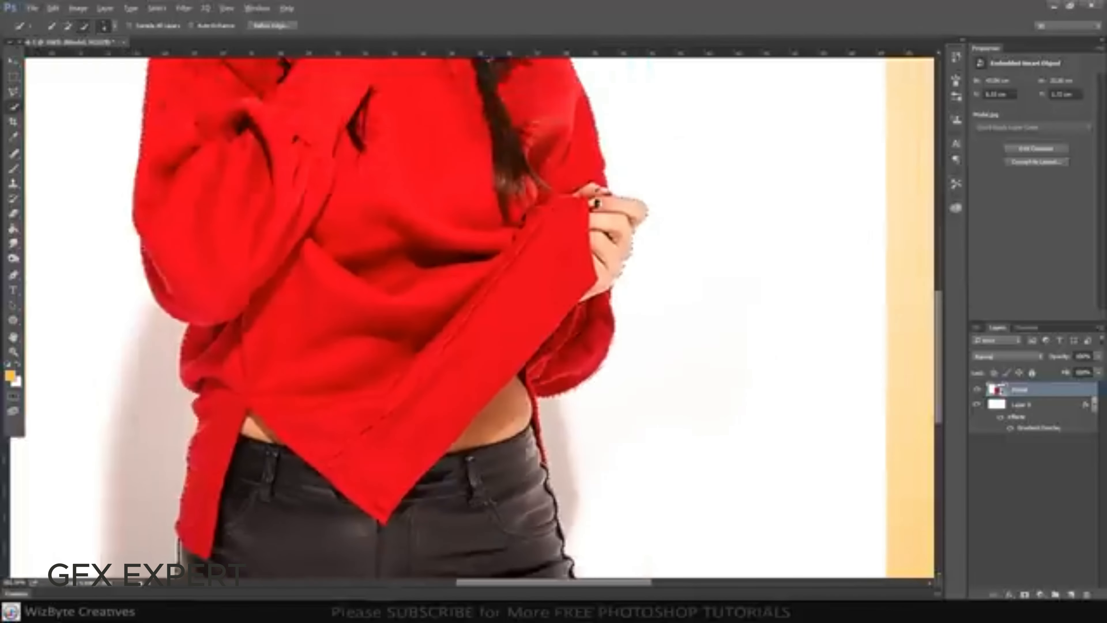
{"action": "scroll", "coordinate": [540, 439], "scroll_direction": "down", "scroll_amount": 4}
{"action": "key", "text": "ctrl+0"}
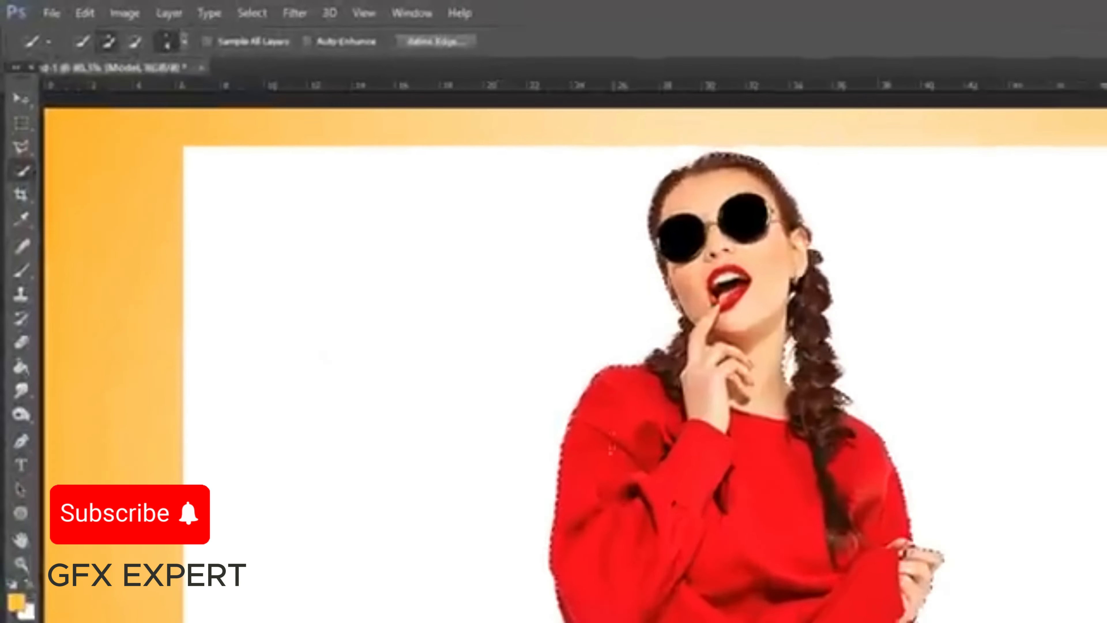
{"action": "left_click", "coordinate": [514, 43]}
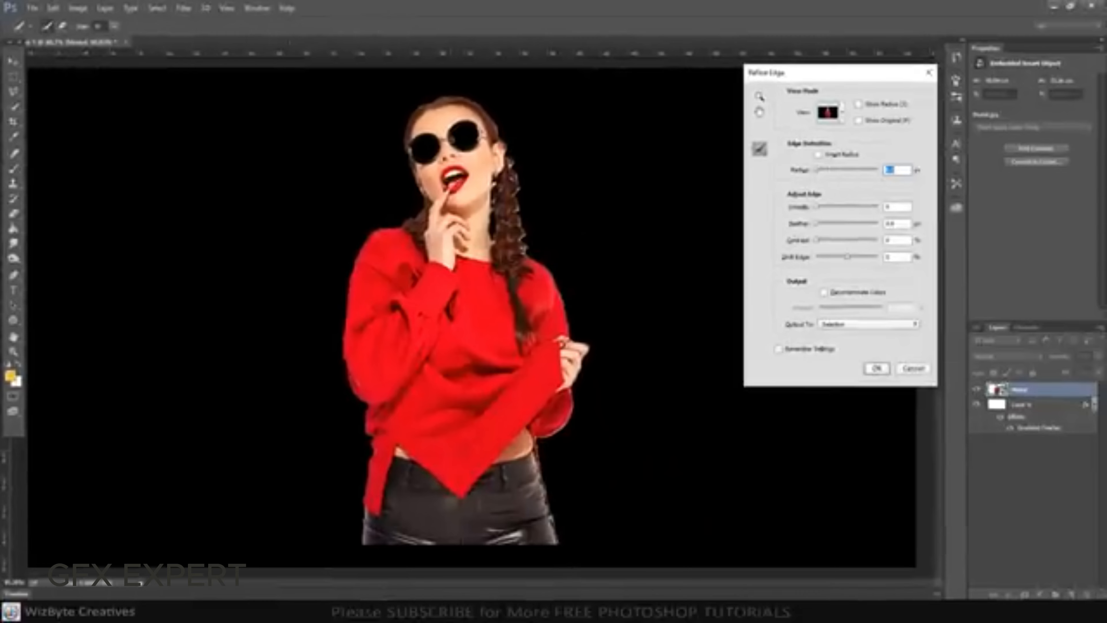
{"action": "key", "text": "ctrl+plus"}
{"action": "key", "text": "ctrl+plus"}
{"action": "left_click_drag", "start_coordinate": [463, 111], "coordinate": [499, 427]}
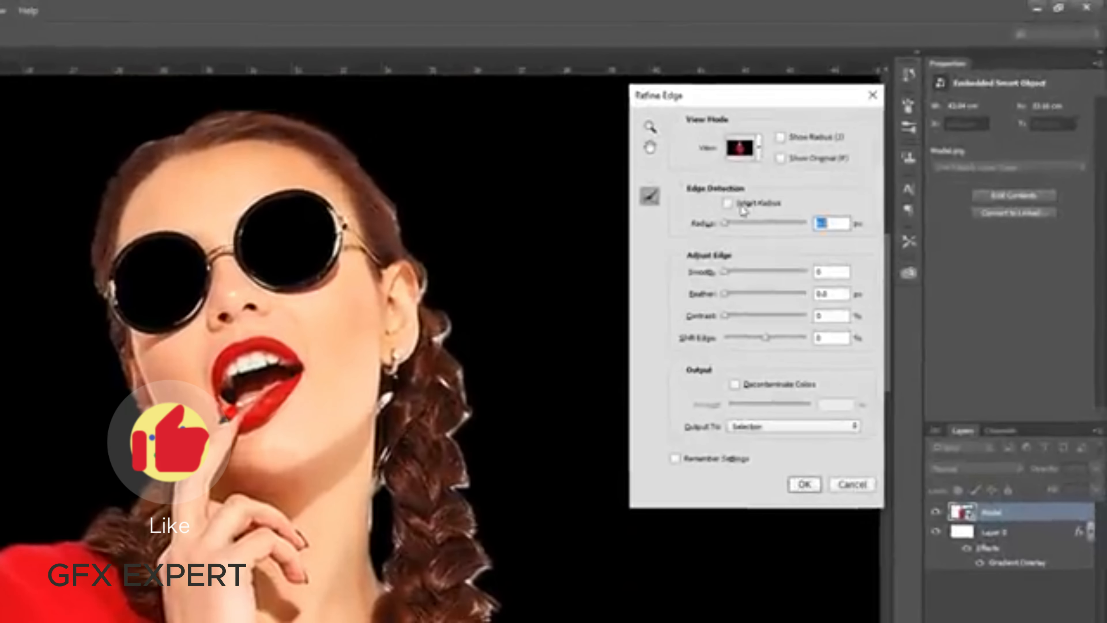
{"action": "left_click", "coordinate": [818, 154]}
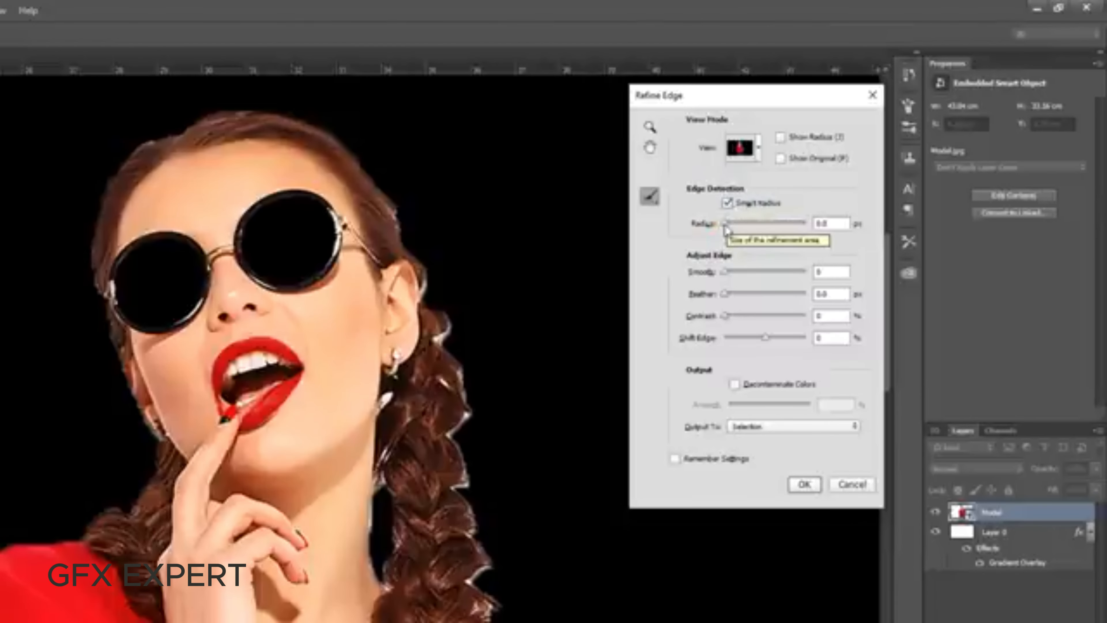
{"action": "left_click_drag", "start_coordinate": [733, 224], "coordinate": [732, 224]}
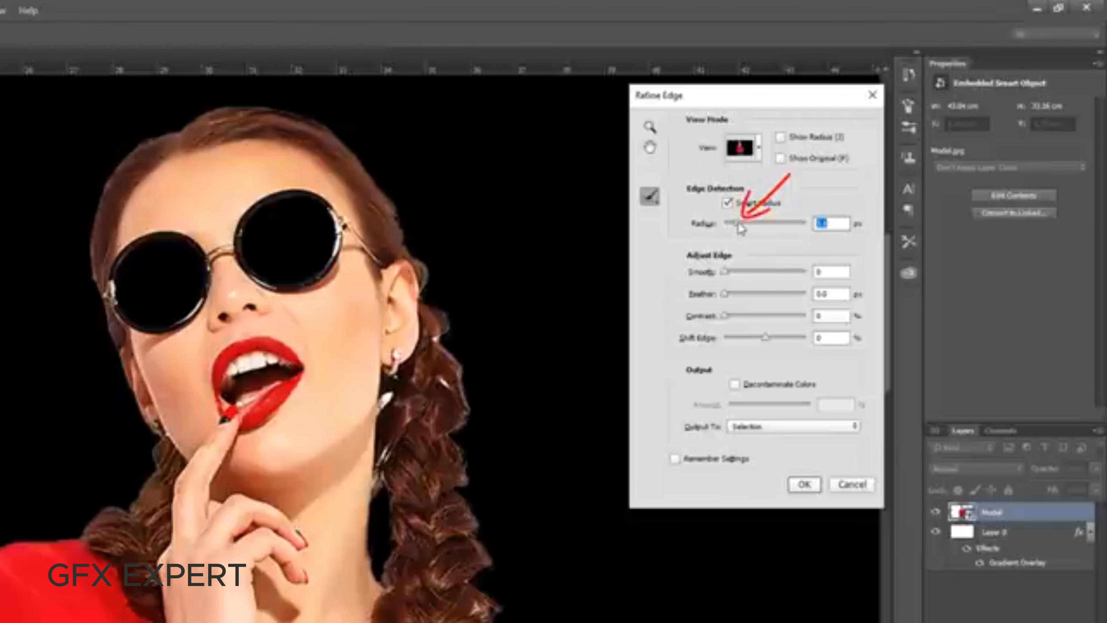
{"action": "left_click_drag", "start_coordinate": [735, 225], "coordinate": [733, 224]}
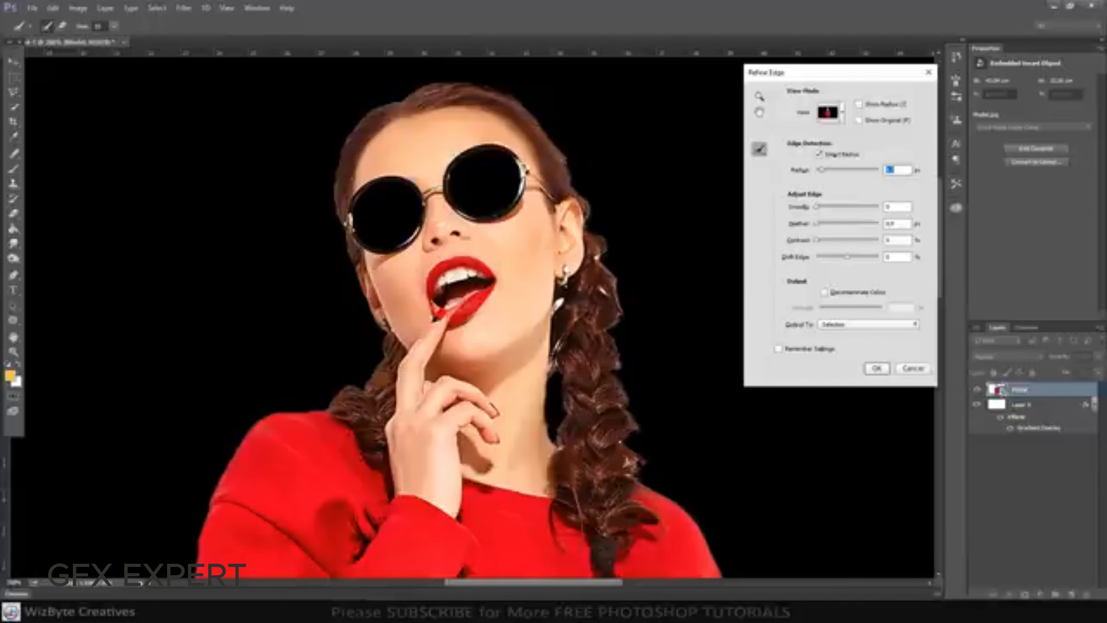
Brush the Refine Radius tool along both edges of the braid below the earring to clean up its stray hairs
{"action": "key", "text": "bracketleft"}
{"action": "left_click_drag", "start_coordinate": [595, 236], "coordinate": [611, 278]}
{"action": "mouse_move", "coordinate": [615, 280]}
{"action": "left_mouse_down"}
{"action": "mouse_move", "coordinate": [624, 315]}
{"action": "mouse_move", "coordinate": [615, 357]}
{"action": "left_mouse_up"}
{"action": "left_click_drag", "start_coordinate": [616, 366], "coordinate": [640, 431]}
{"action": "left_click_drag", "start_coordinate": [628, 441], "coordinate": [648, 465]}
{"action": "left_click_drag", "start_coordinate": [568, 434], "coordinate": [566, 412]}
{"action": "left_click_drag", "start_coordinate": [568, 383], "coordinate": [568, 370]}
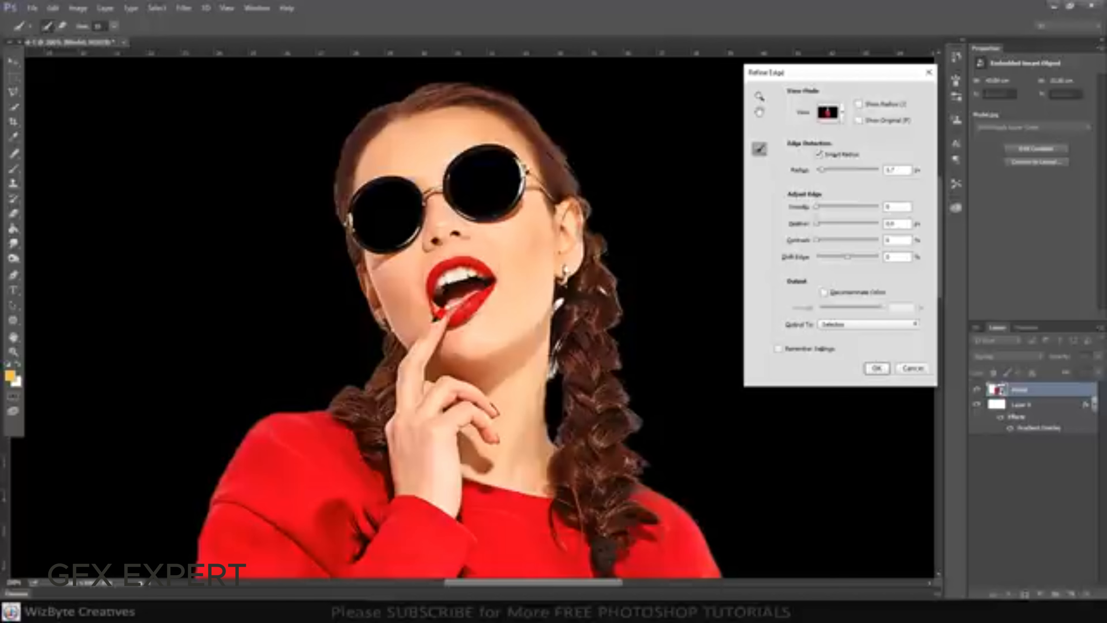
Refine the edges of the braid behind the hand, the loose strand over the shoulder and the hairline around the face
{"action": "left_click_drag", "start_coordinate": [389, 343], "coordinate": [375, 375]}
{"action": "left_click_drag", "start_coordinate": [361, 388], "coordinate": [324, 412]}
{"action": "left_click_drag", "start_coordinate": [630, 457], "coordinate": [674, 491]}
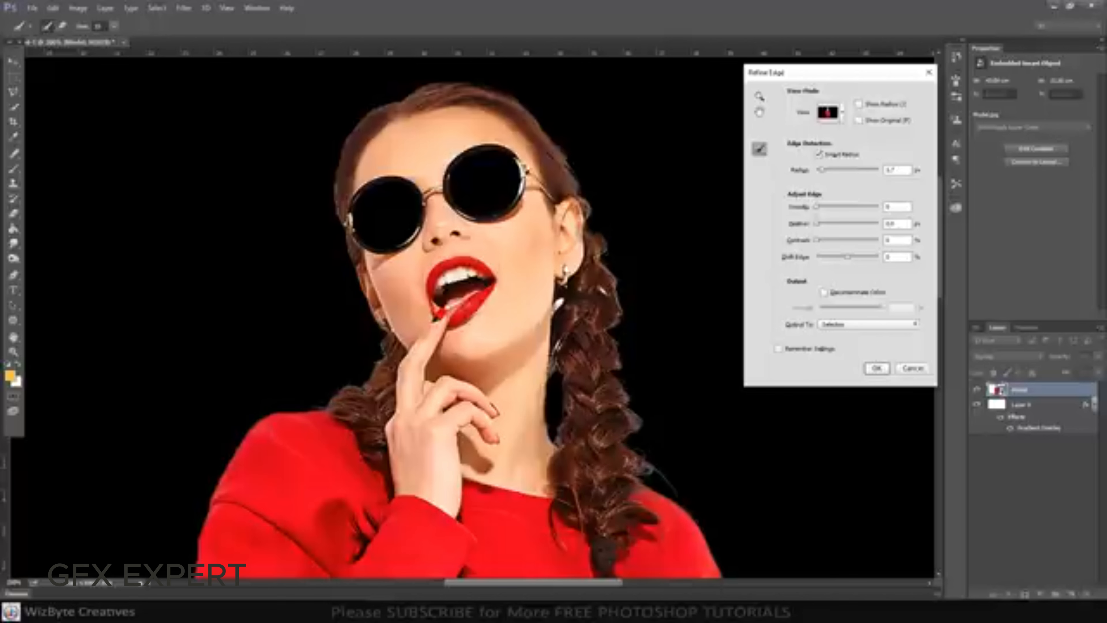
{"action": "mouse_move", "coordinate": [550, 248]}
{"action": "left_mouse_down"}
{"action": "mouse_move", "coordinate": [521, 215]}
{"action": "mouse_move", "coordinate": [396, 213]}
{"action": "left_mouse_up"}
{"action": "mouse_move", "coordinate": [383, 219]}
{"action": "left_mouse_down"}
{"action": "mouse_move", "coordinate": [354, 243]}
{"action": "mouse_move", "coordinate": [337, 297]}
{"action": "left_mouse_up"}
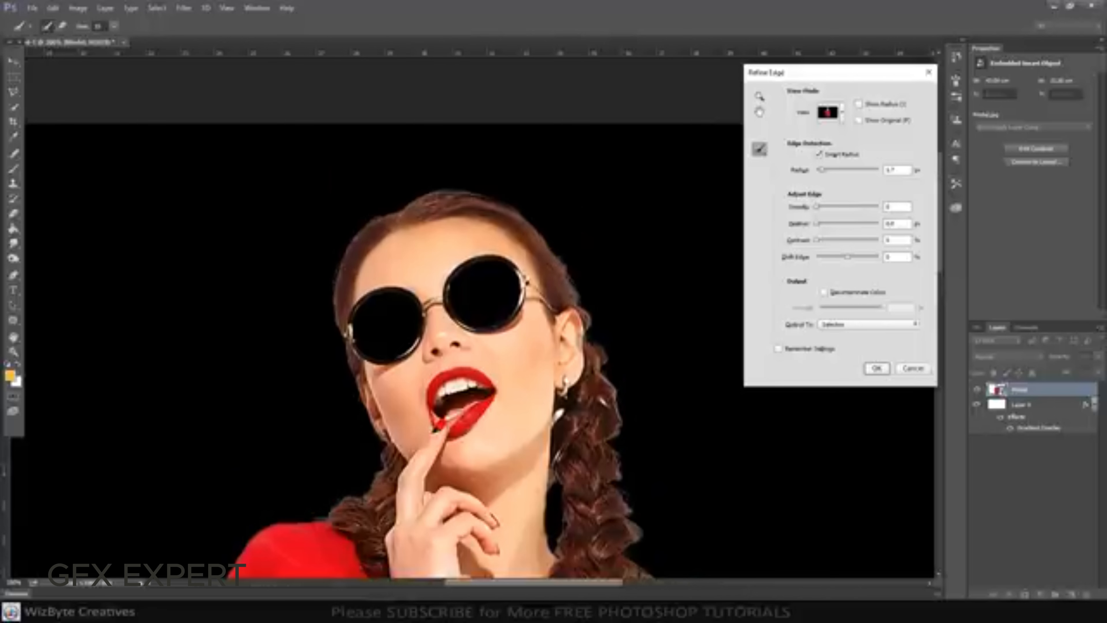
{"action": "left_click_drag", "start_coordinate": [343, 347], "coordinate": [364, 413]}
{"action": "mouse_move", "coordinate": [380, 479]}
{"action": "left_mouse_down"}
{"action": "mouse_move", "coordinate": [358, 517]}
{"action": "mouse_move", "coordinate": [323, 516]}
{"action": "left_mouse_up"}
Decontaminate the edge colors by 100% and output the refined cutout to a new layer with a layer mask
{"action": "scroll", "coordinate": [453, 323], "scroll_direction": "down", "scroll_amount": 6}
{"action": "scroll", "coordinate": [481, 301], "scroll_direction": "up", "scroll_amount": 2}
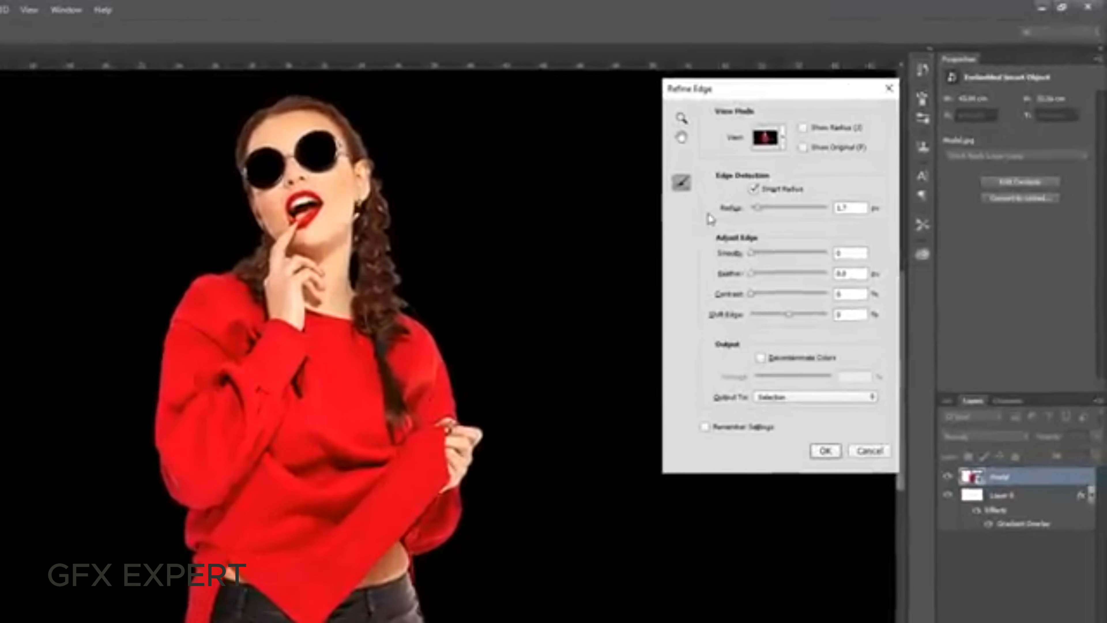
{"action": "left_click", "coordinate": [763, 362]}
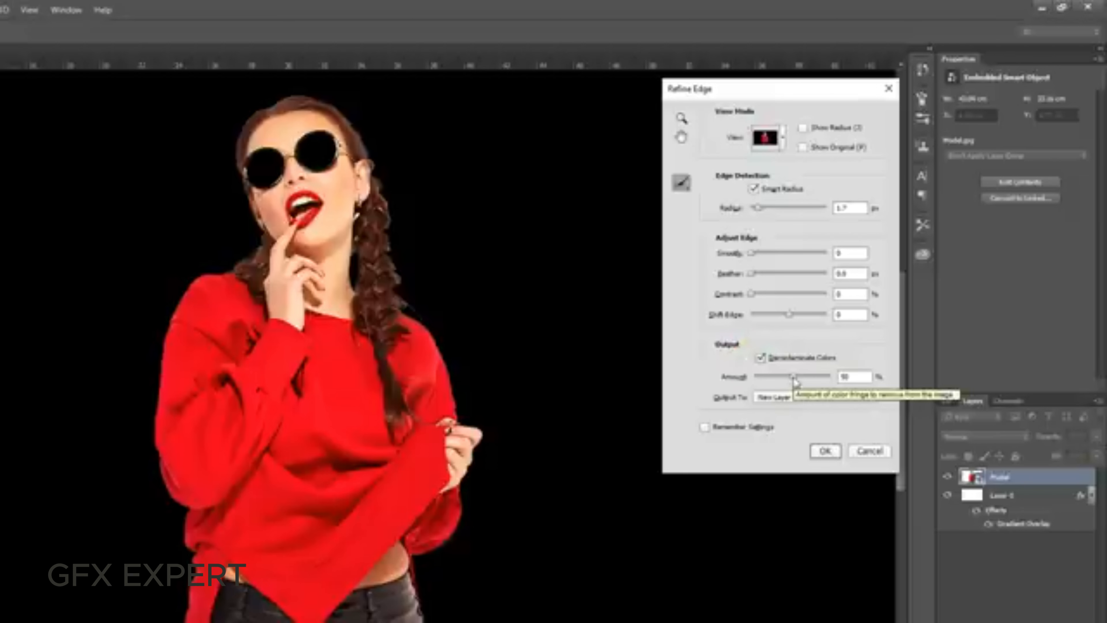
{"action": "left_click_drag", "start_coordinate": [795, 381], "coordinate": [869, 382]}
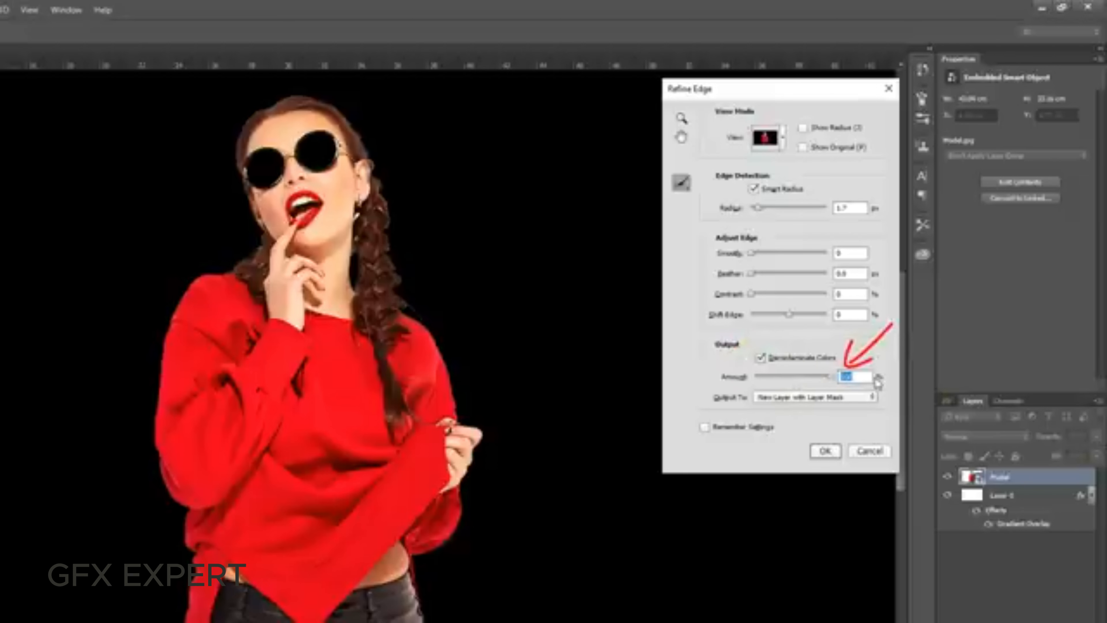
{"action": "left_click", "coordinate": [825, 450]}
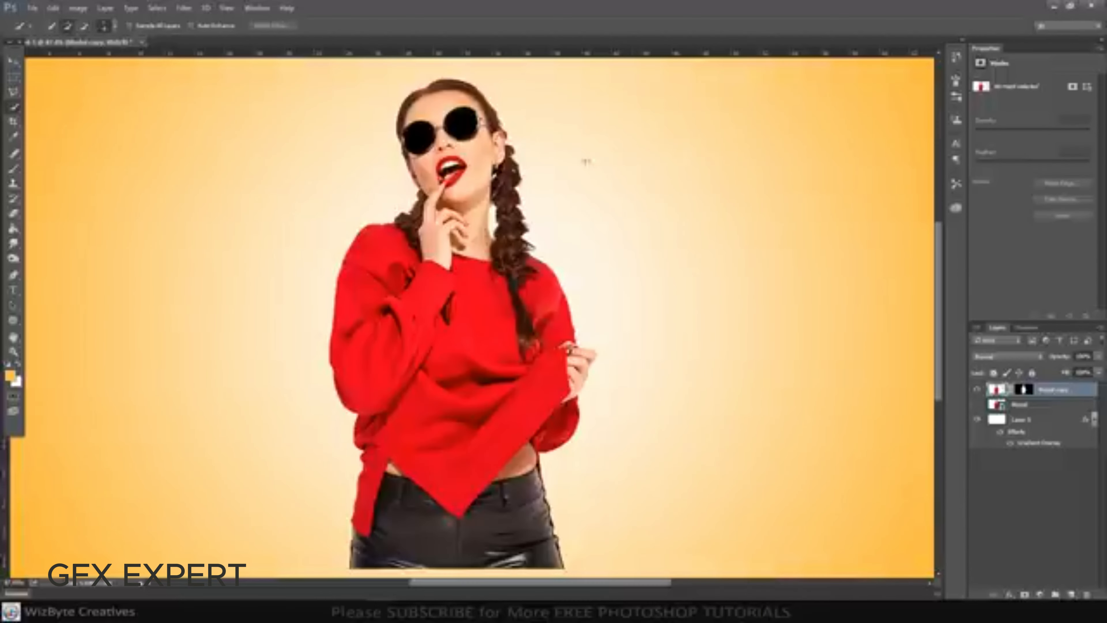
Place dripping.png from the project folder over the sweater, scaled to about 70% and flipped horizontally
{"action": "left_click", "coordinate": [13, 69]}
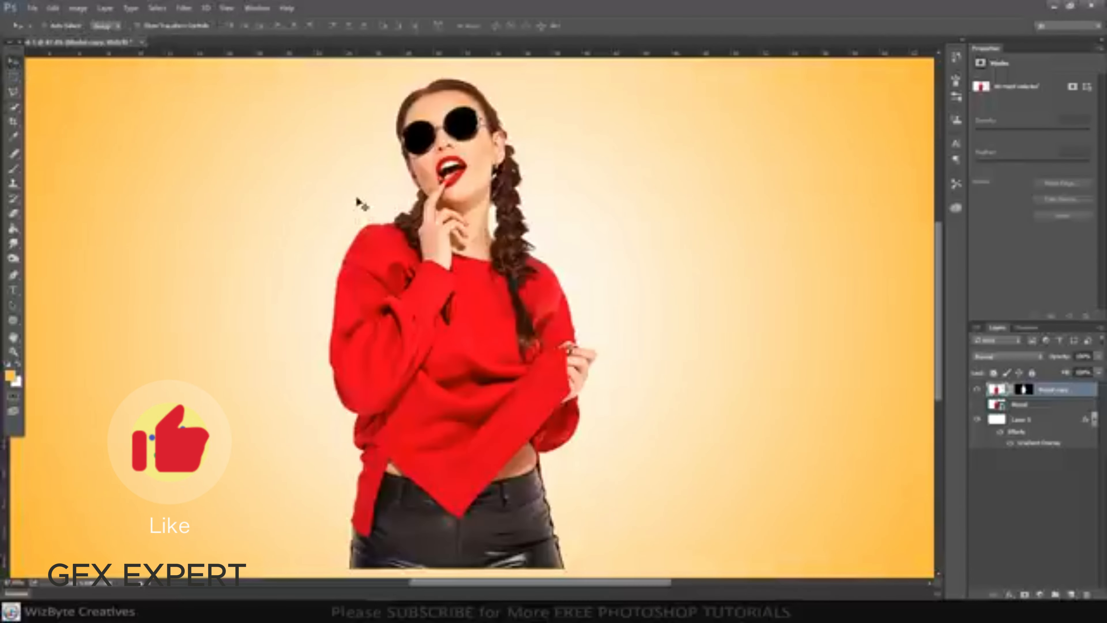
{"action": "mouse_move", "coordinate": [155, 612]}
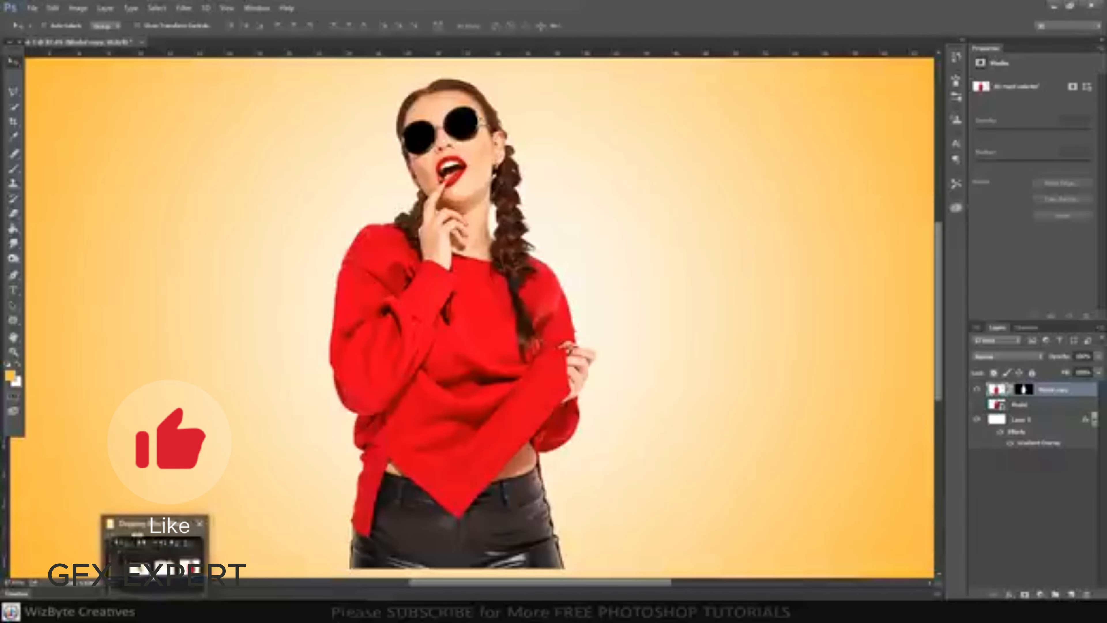
{"action": "left_click", "coordinate": [150, 562]}
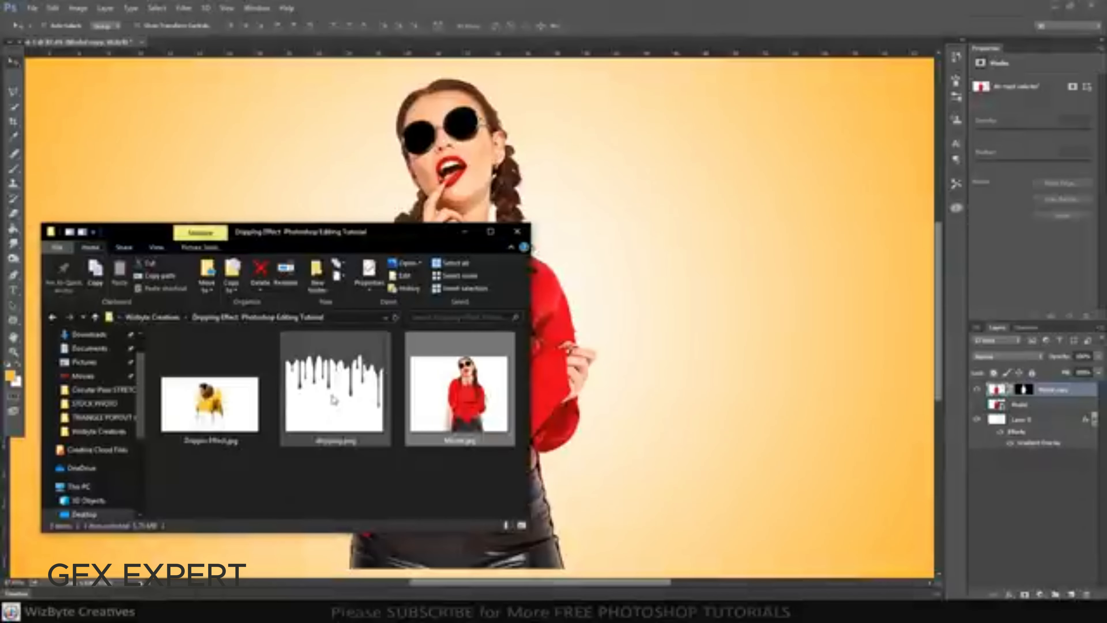
{"action": "left_click_drag", "start_coordinate": [333, 399], "coordinate": [573, 266]}
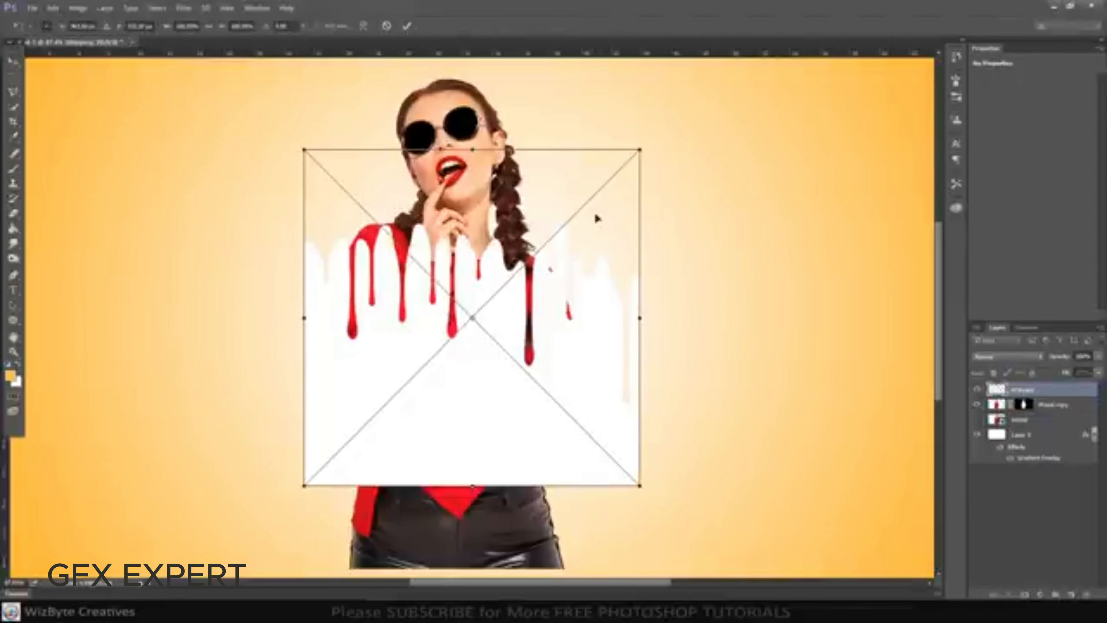
{"action": "left_click_drag", "start_coordinate": [642, 149], "coordinate": [597, 203]}
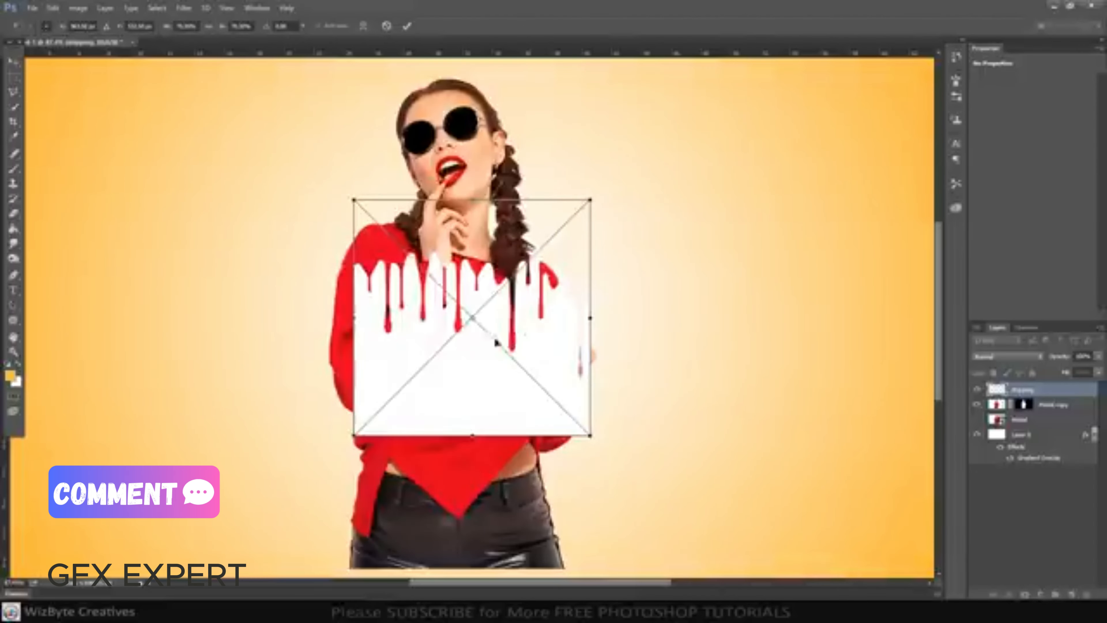
{"action": "left_click_drag", "start_coordinate": [512, 306], "coordinate": [485, 399]}
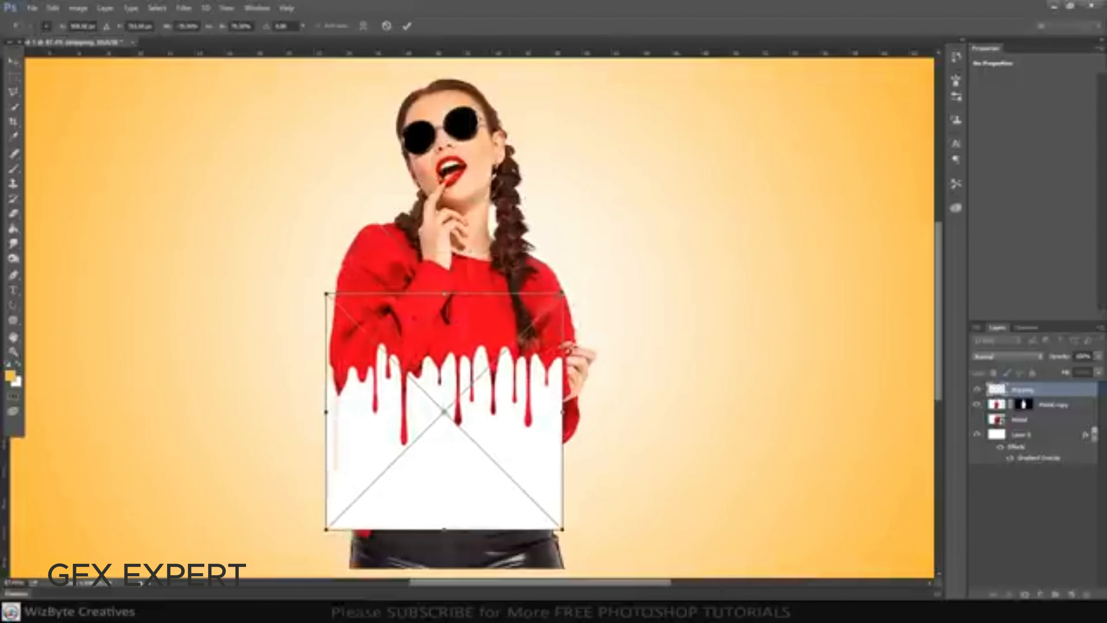
Enlarge the dripping image to about 89% and position it so it spans the lower sweater and both sleeves
{"action": "left_click_drag", "start_coordinate": [563, 294], "coordinate": [581, 278]}
{"action": "scroll", "coordinate": [510, 390], "scroll_direction": "down", "scroll_amount": 1}
{"action": "mouse_move", "coordinate": [510, 387]}
{"action": "left_mouse_down"}
{"action": "mouse_move", "coordinate": [511, 434]}
{"action": "mouse_move", "coordinate": [504, 399]}
{"action": "left_mouse_up"}
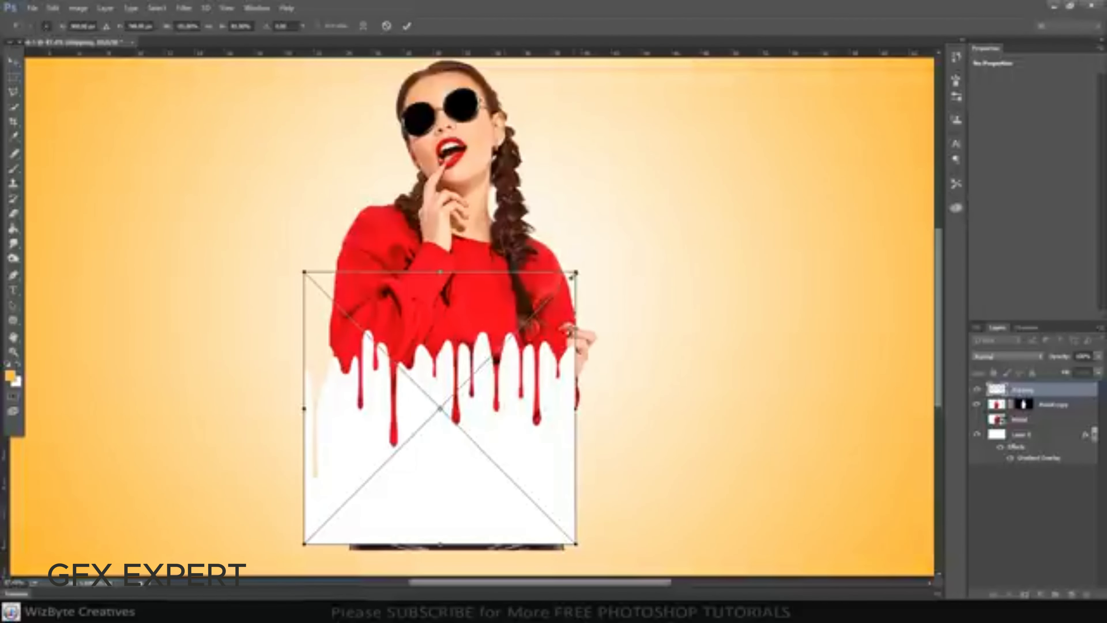
{"action": "left_click_drag", "start_coordinate": [572, 277], "coordinate": [579, 269]}
{"action": "mouse_move", "coordinate": [525, 392]}
{"action": "left_mouse_down"}
{"action": "mouse_move", "coordinate": [527, 417]}
{"action": "mouse_move", "coordinate": [531, 396]}
{"action": "mouse_move", "coordinate": [540, 401]}
{"action": "mouse_move", "coordinate": [530, 391]}
{"action": "left_mouse_up"}
{"action": "left_click_drag", "start_coordinate": [586, 263], "coordinate": [594, 258]}
{"action": "left_click_drag", "start_coordinate": [555, 378], "coordinate": [559, 371]}
{"action": "mouse_move", "coordinate": [298, 399]}
{"action": "left_mouse_down"}
{"action": "mouse_move", "coordinate": [312, 397]}
{"action": "mouse_move", "coordinate": [302, 399]}
{"action": "left_mouse_up"}
{"action": "left_click_drag", "start_coordinate": [597, 400], "coordinate": [602, 401]}
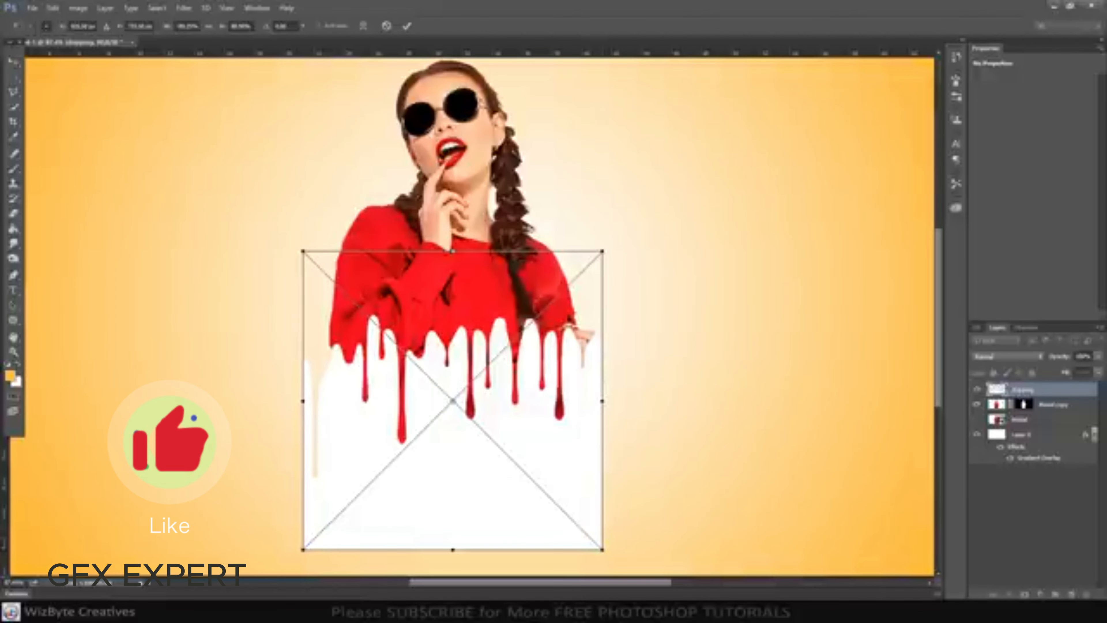
{"action": "key", "text": "Return"}
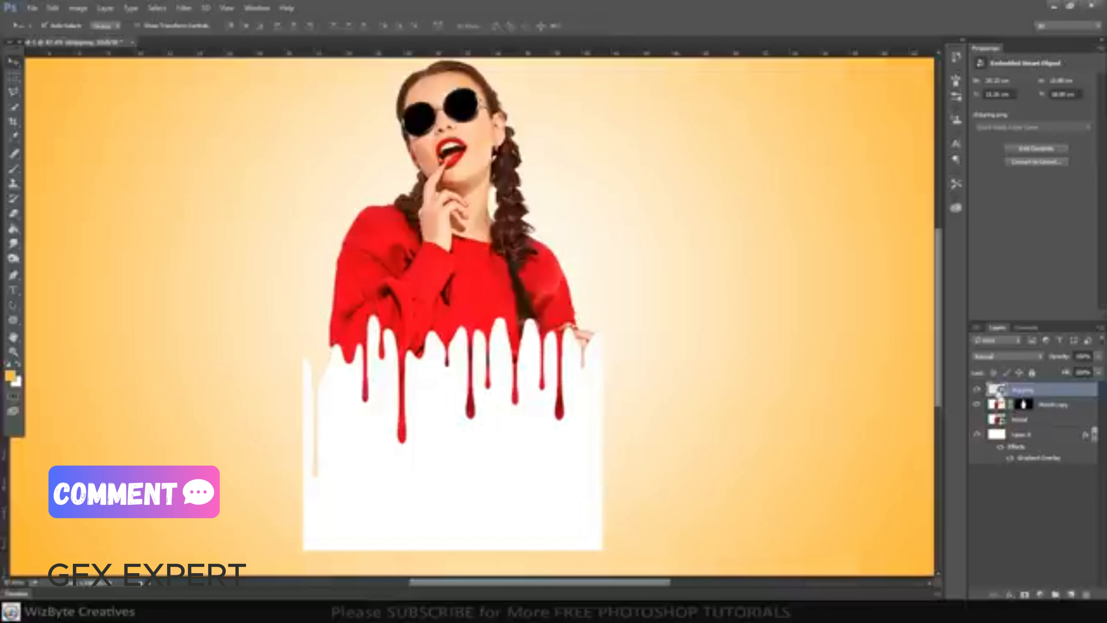
Delete the area outlined by the dripping shape from the Model copy layer and hide the dripping layer
{"action": "left_click", "coordinate": [998, 391], "text": "ctrl"}
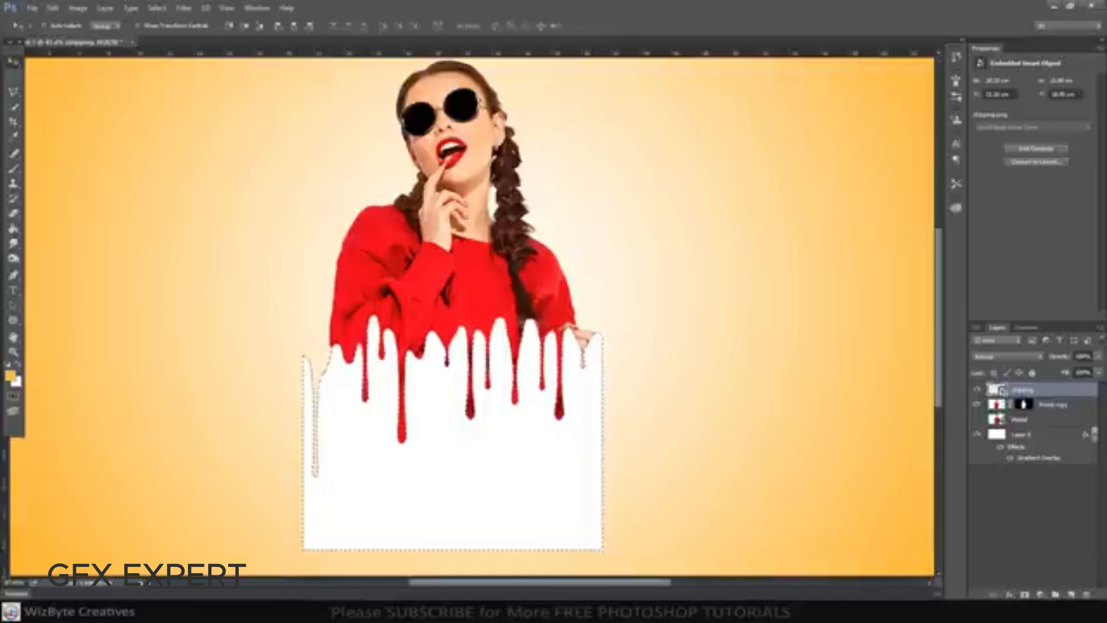
{"action": "left_click", "coordinate": [1052, 405]}
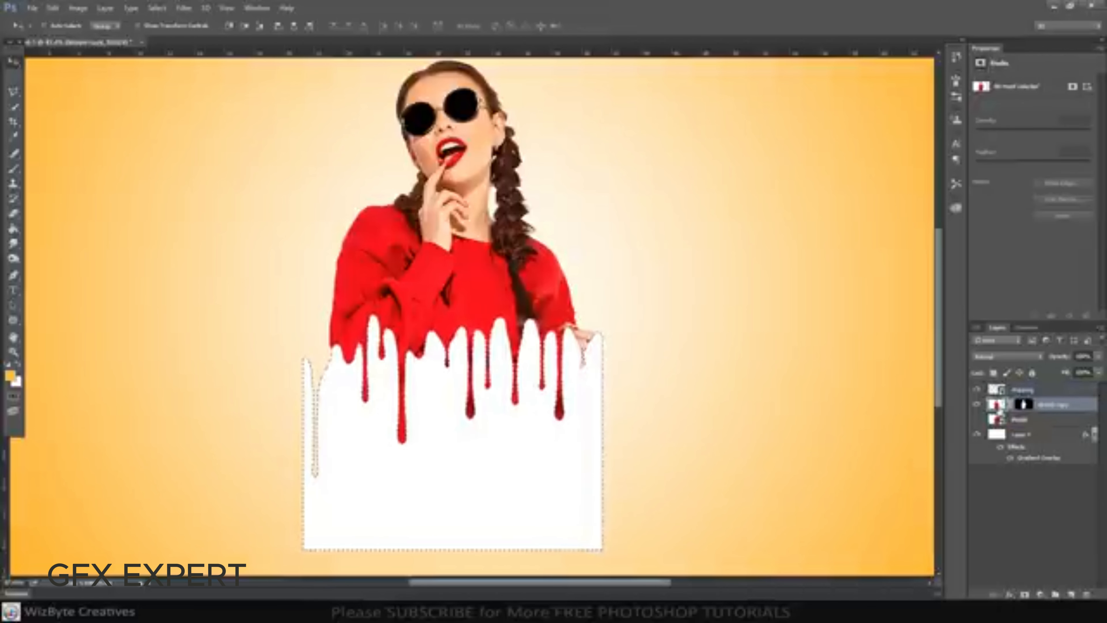
{"action": "left_click", "coordinate": [976, 391]}
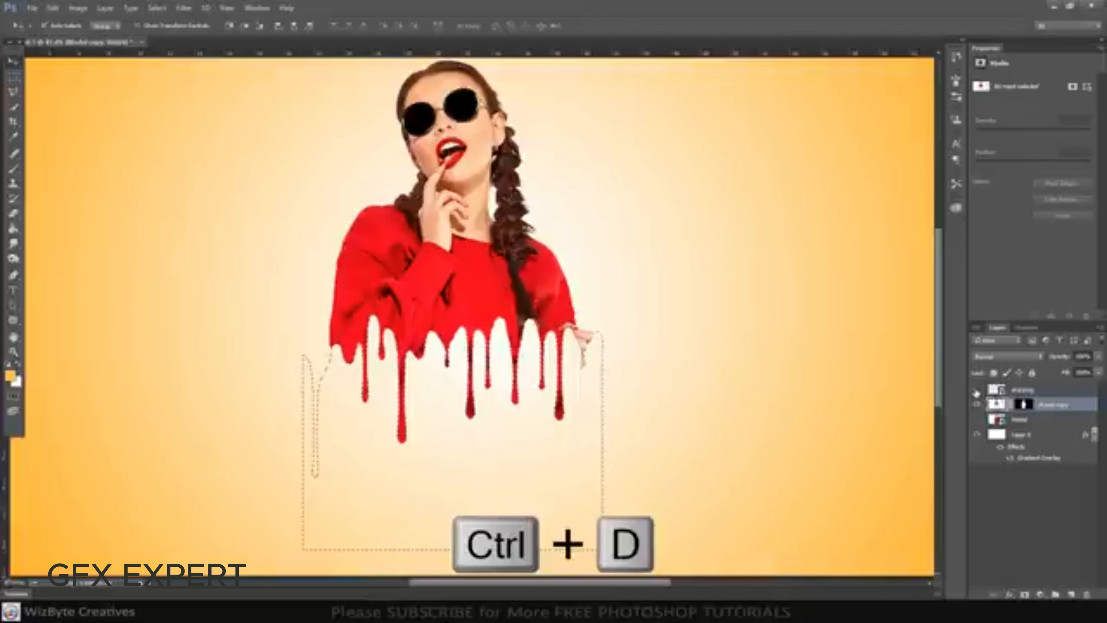
{"action": "key", "text": "ctrl+d"}
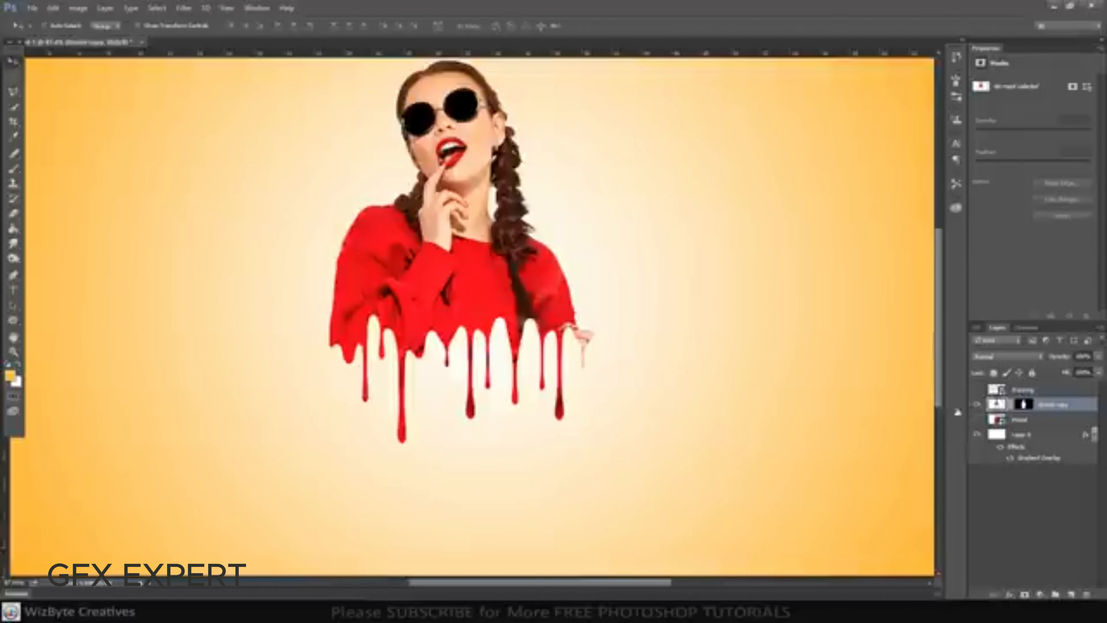
Erase the leftover hand and its skin-coloured drip beside the sleeve using the Eraser tool with a hard round brush
{"action": "scroll", "coordinate": [680, 437], "scroll_direction": "down", "scroll_amount": 3}
{"action": "scroll", "coordinate": [654, 443], "scroll_direction": "up", "scroll_amount": 3}
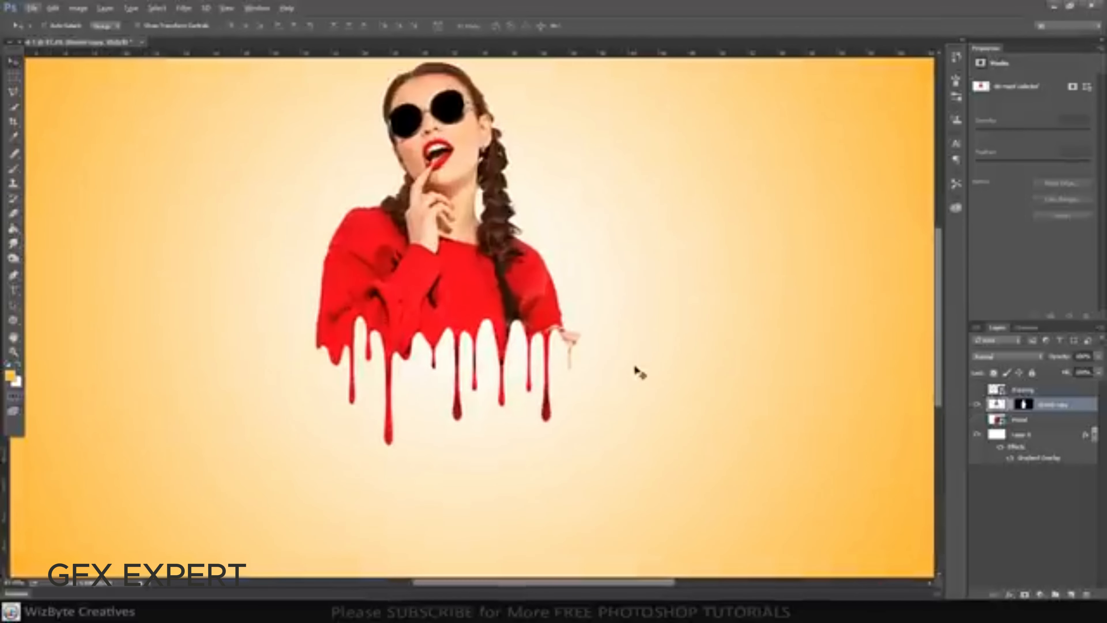
{"action": "left_click", "coordinate": [14, 214]}
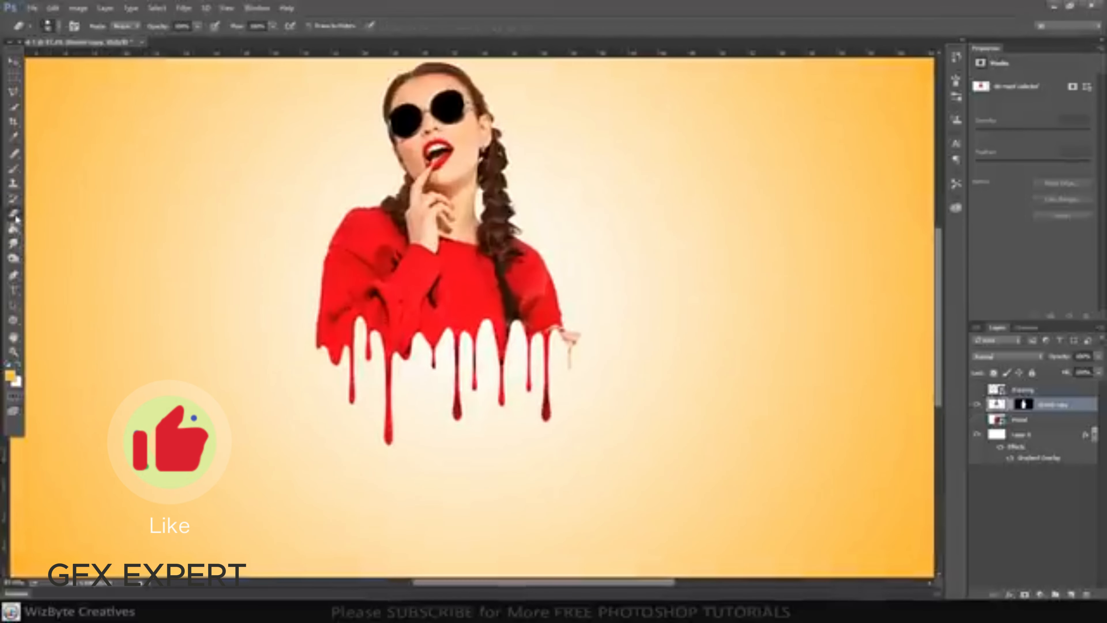
{"action": "right_click", "coordinate": [15, 214]}
{"action": "left_click", "coordinate": [73, 212]}
{"action": "left_click", "coordinate": [59, 27]}
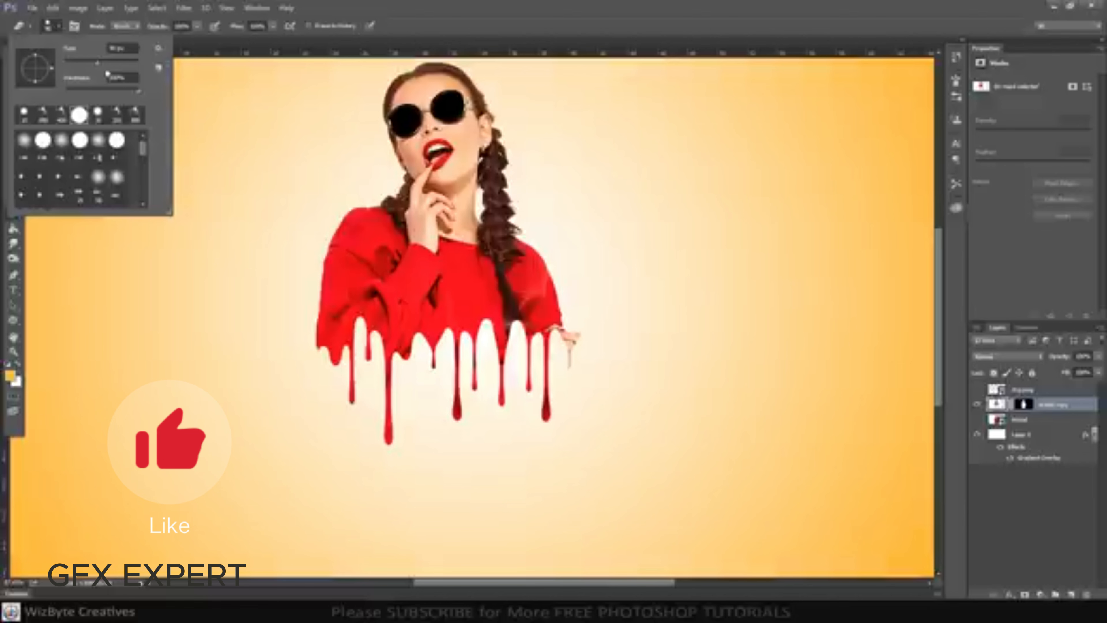
{"action": "left_click", "coordinate": [600, 399]}
{"action": "left_click_drag", "start_coordinate": [588, 370], "coordinate": [585, 334]}
Erase the remaining skin-coloured fragments at the sleeve's lower outer edge using a smaller Eraser brush
{"action": "scroll", "coordinate": [600, 330], "scroll_direction": "up", "scroll_amount": 2}
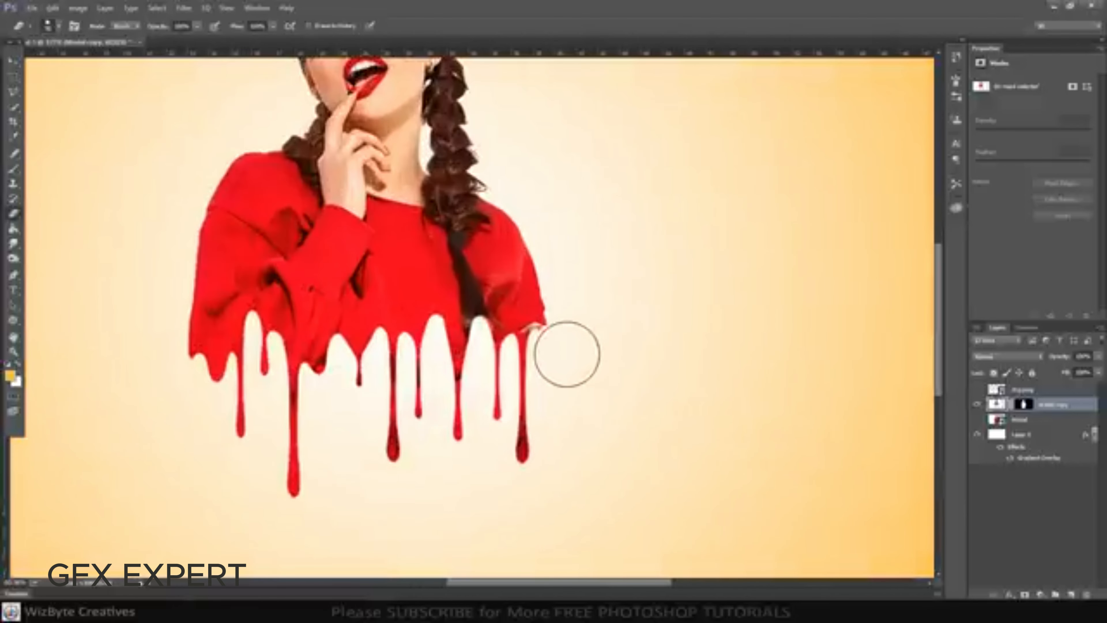
{"action": "key", "text": "bracketleft"}
{"action": "key", "text": "bracketleft"}
{"action": "key", "text": "bracketleft"}
{"action": "key", "text": "bracketleft"}
{"action": "key", "text": "bracketleft"}
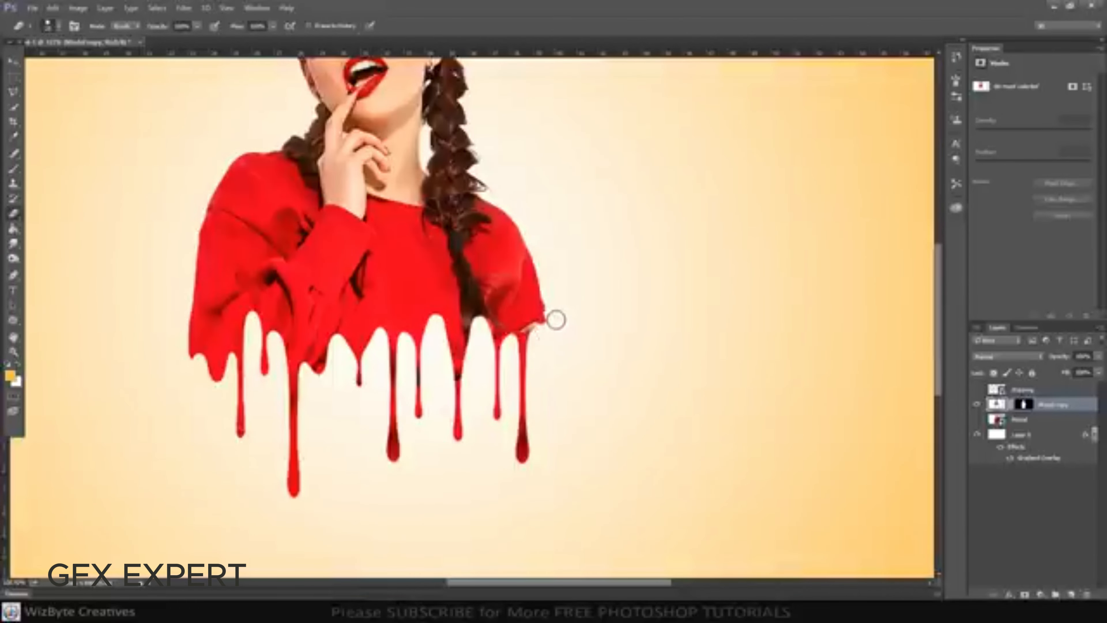
{"action": "left_click_drag", "start_coordinate": [557, 307], "coordinate": [554, 322]}
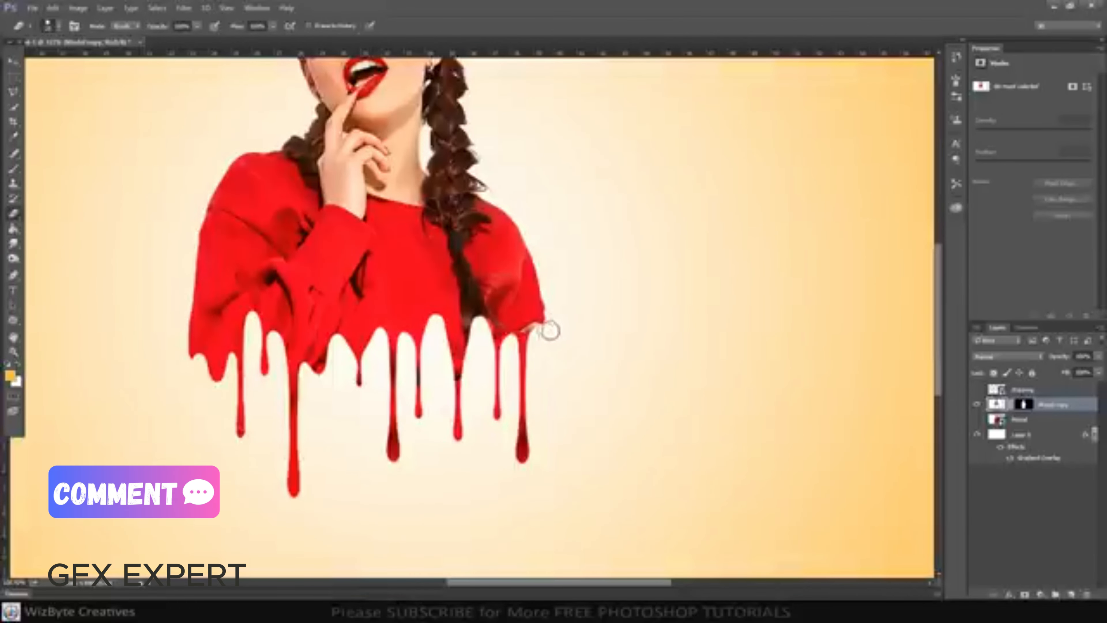
{"action": "key", "text": "ctrl+0"}
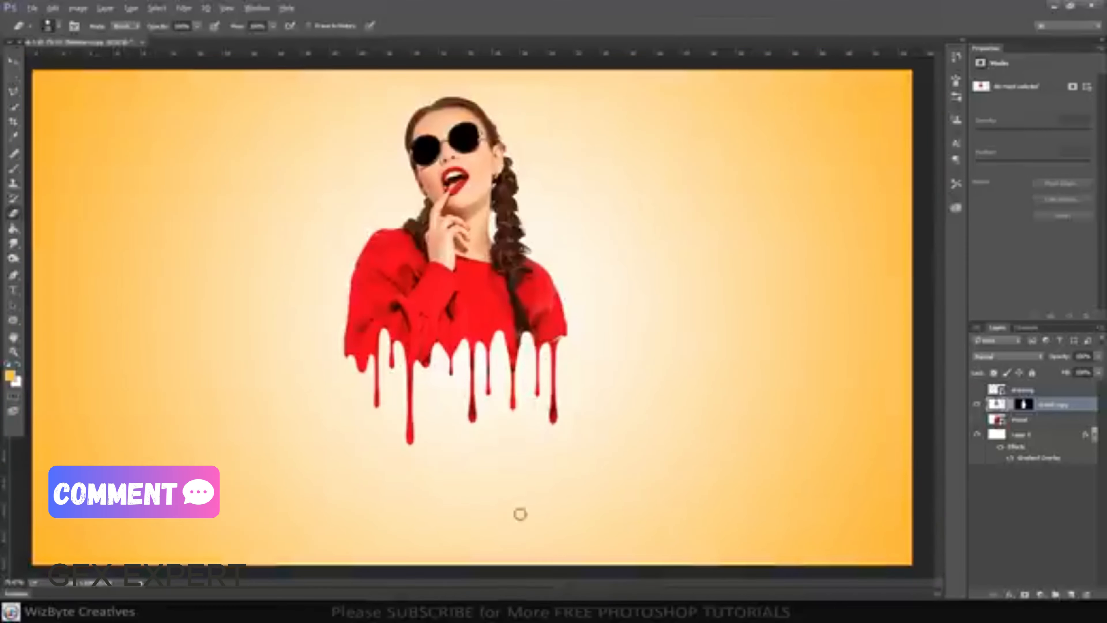
Enlarge the Model copy layer slightly to about 104% and move it down a little on the canvas
{"action": "key", "text": "v"}
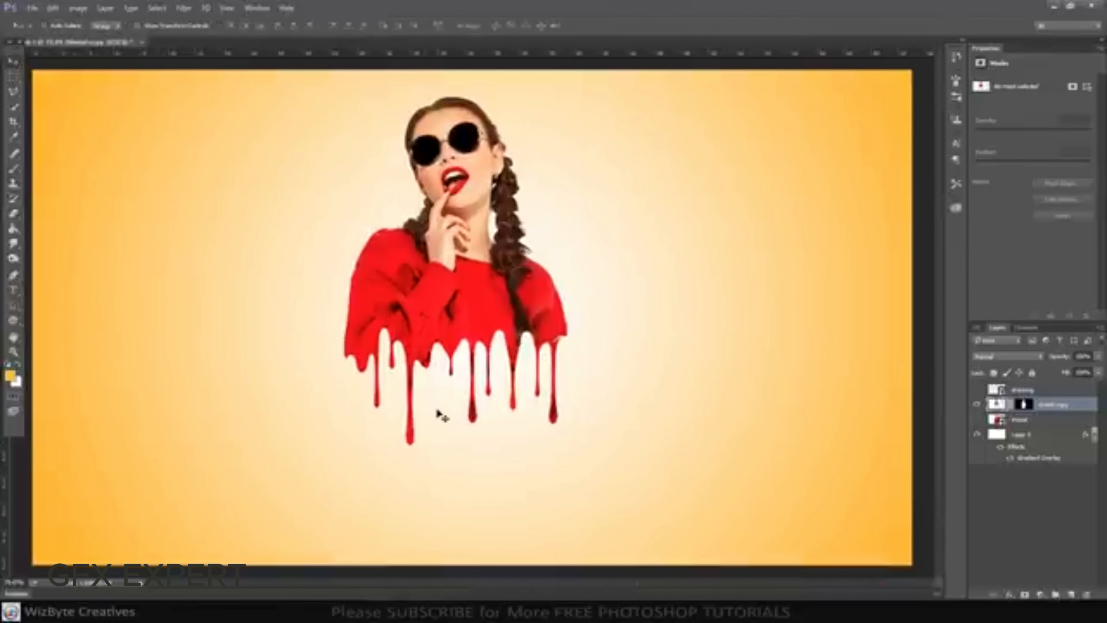
{"action": "scroll", "coordinate": [438, 410], "scroll_direction": "down", "scroll_amount": 1}
{"action": "key", "text": "ctrl+t"}
{"action": "left_click_drag", "start_coordinate": [681, 114], "coordinate": [695, 109]}
{"action": "left_click_drag", "start_coordinate": [565, 160], "coordinate": [560, 195]}
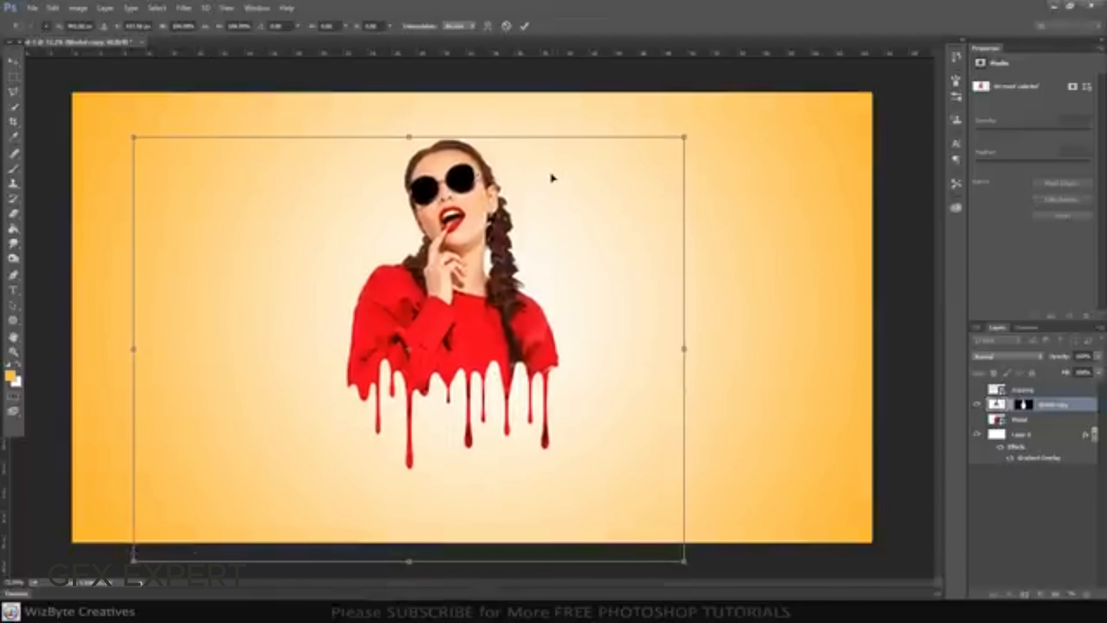
{"action": "key", "text": "Return"}
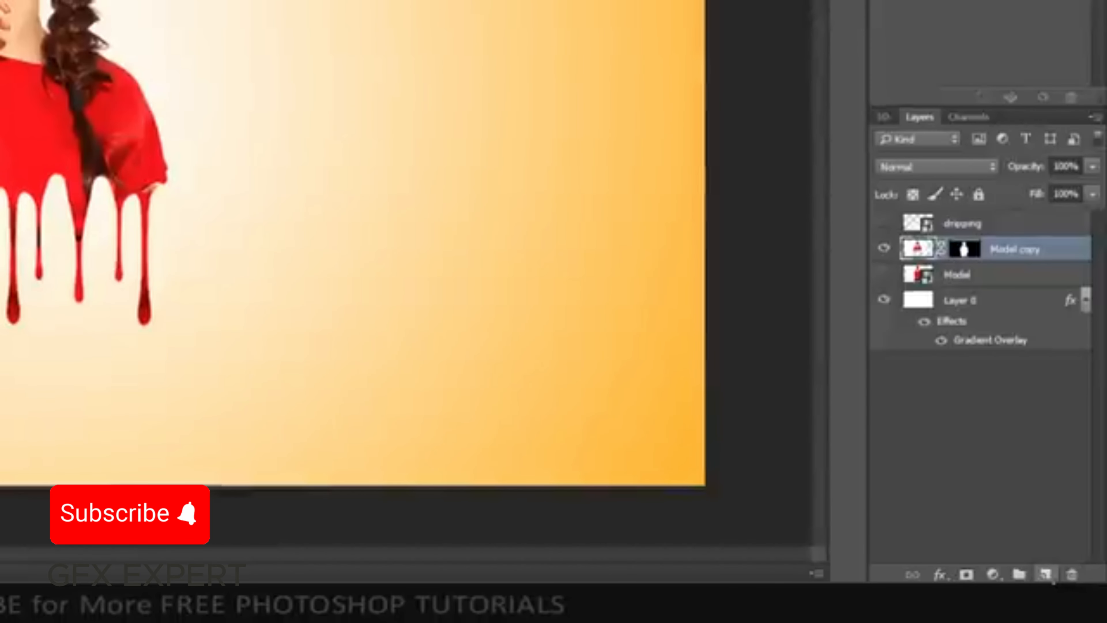
Add a new layer beneath Model copy and set the foreground colour to the bright red sampled from the sweater
{"action": "left_click", "coordinate": [1046, 575]}
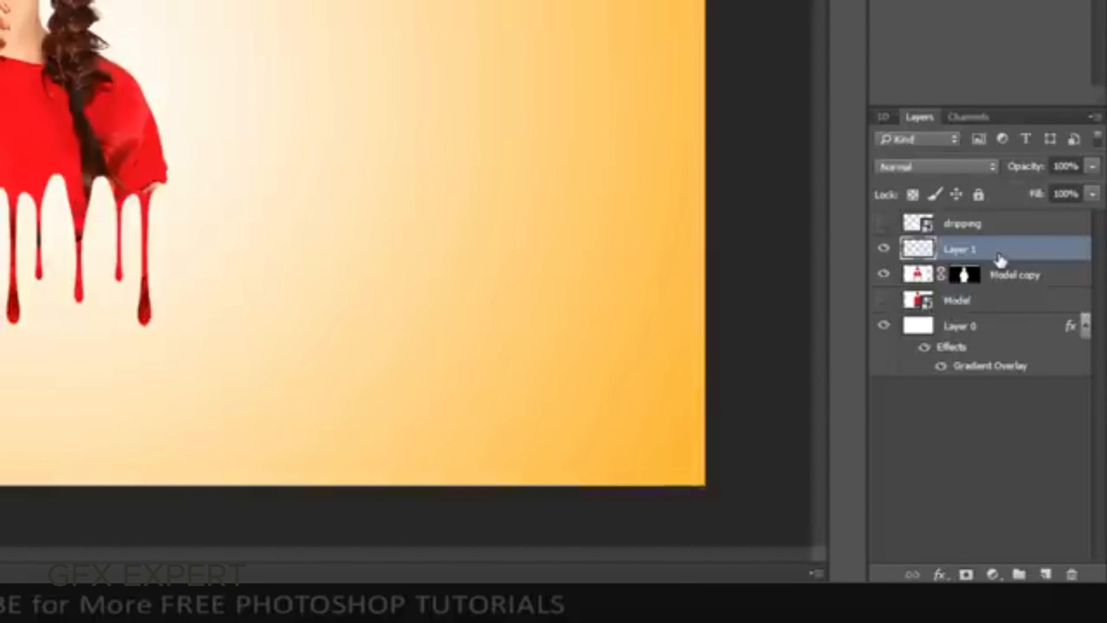
{"action": "left_click_drag", "start_coordinate": [998, 260], "coordinate": [1000, 284]}
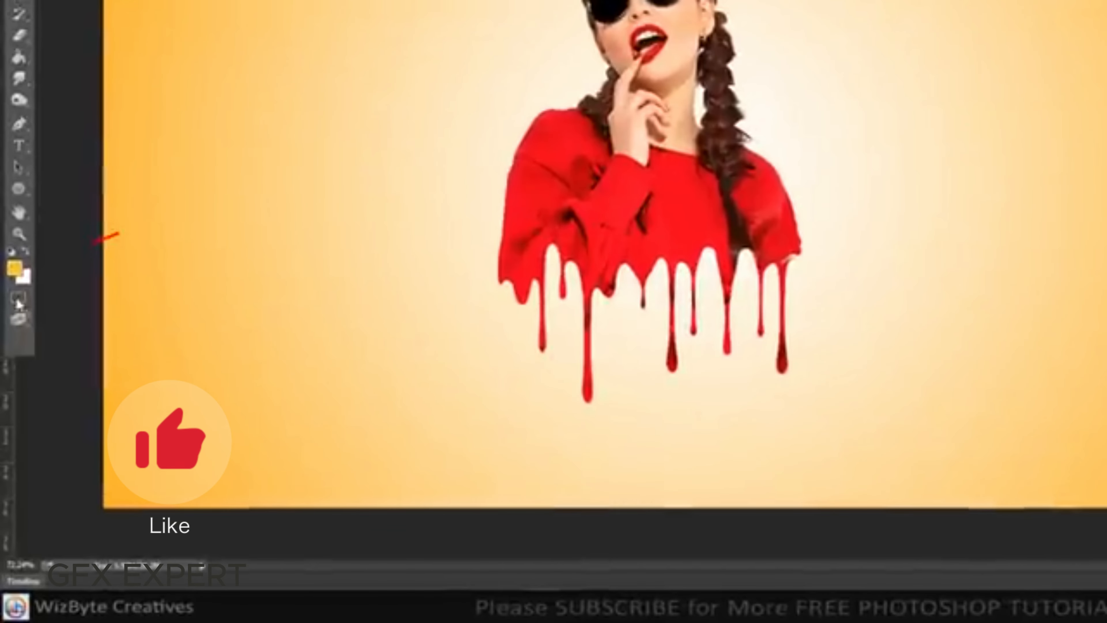
{"action": "left_click", "coordinate": [10, 369]}
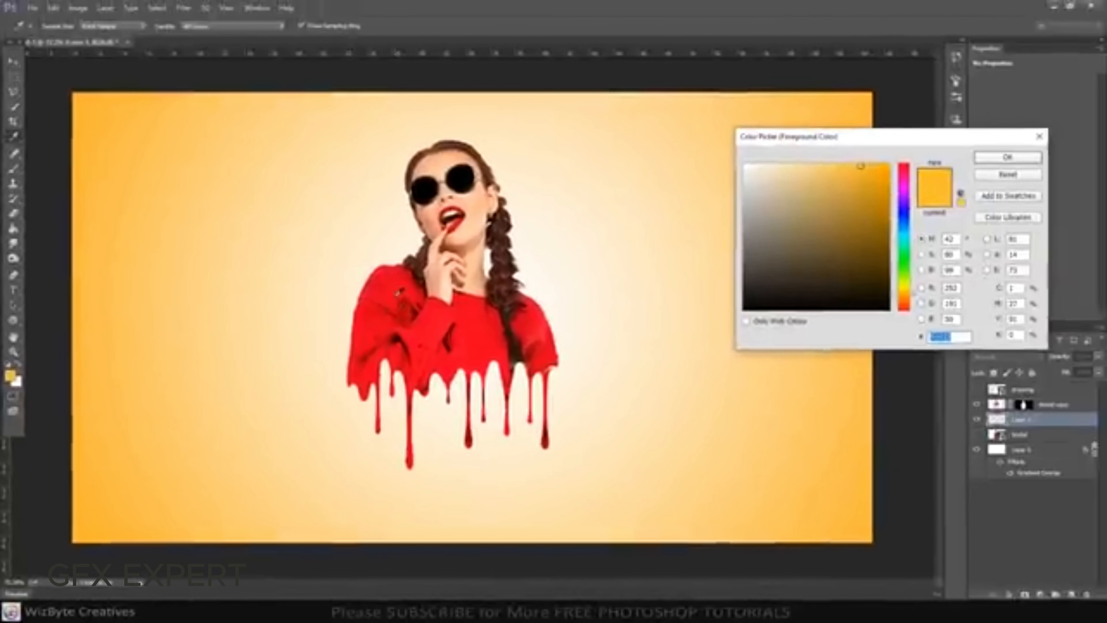
{"action": "left_click", "coordinate": [383, 298]}
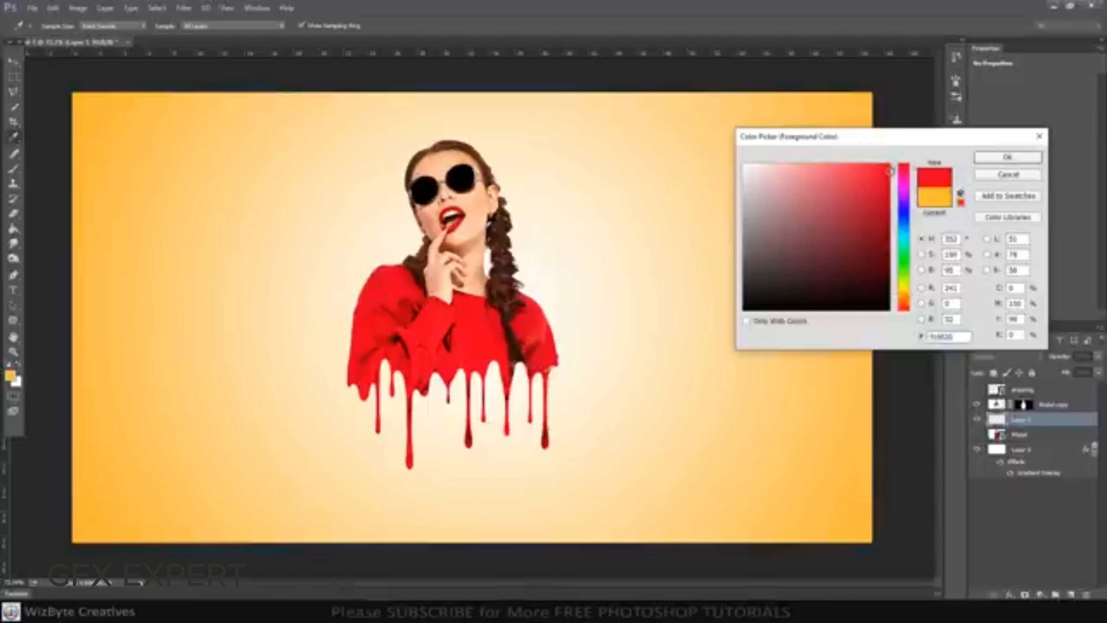
{"action": "left_click", "coordinate": [1005, 158]}
{"action": "key", "text": "v"}
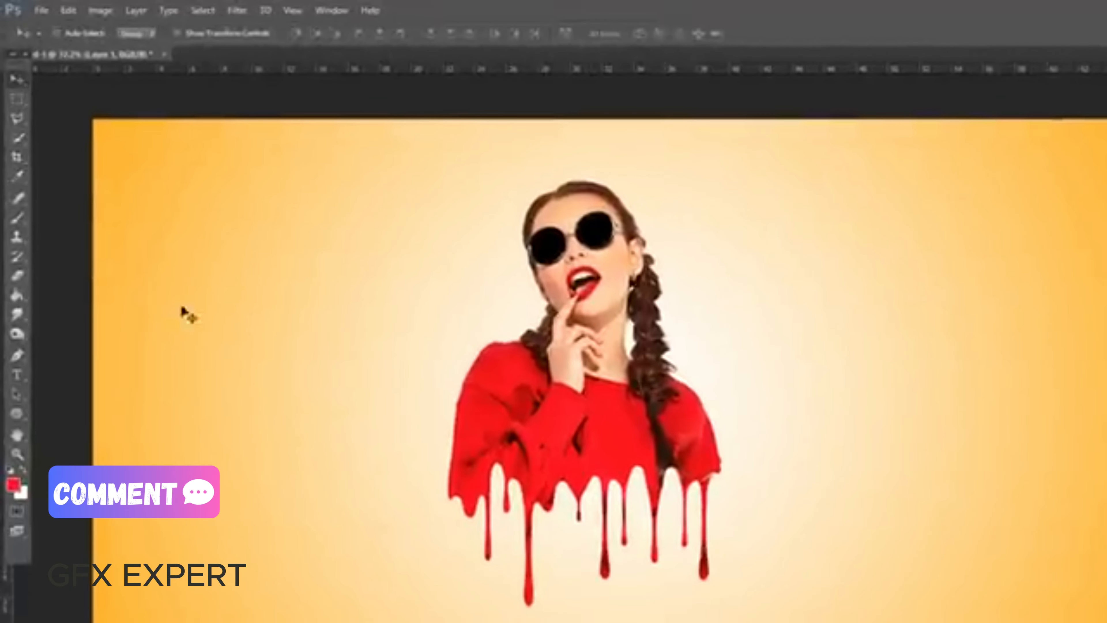
Stamp red paint splatters on Layer 1 behind both of the model's shoulders using splatter brush tips
{"action": "left_click", "coordinate": [20, 218]}
{"action": "left_click", "coordinate": [54, 214]}
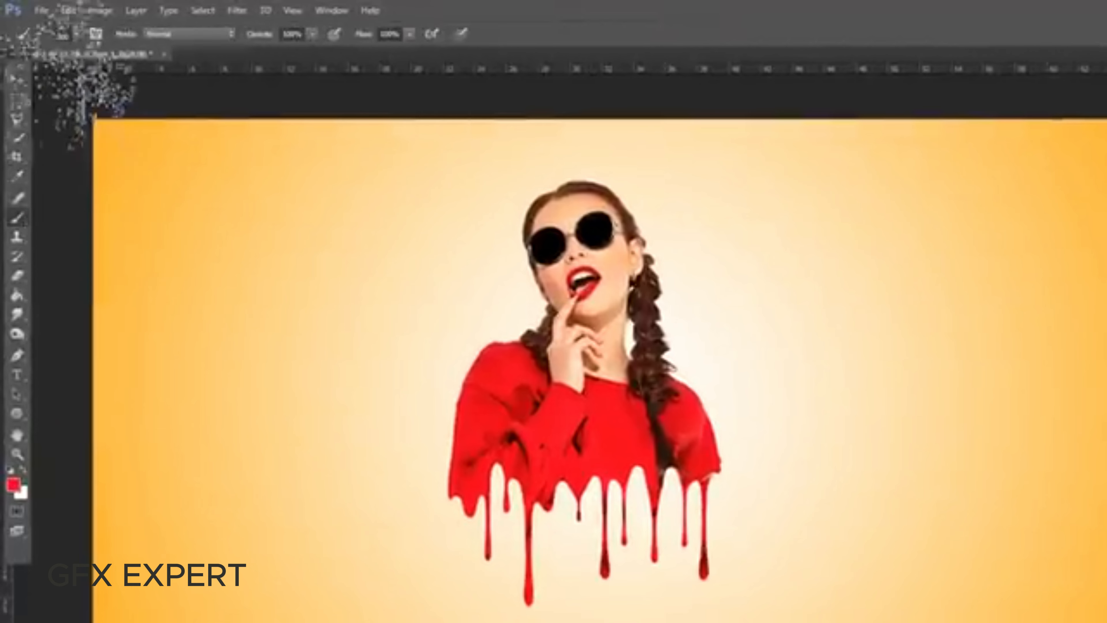
{"action": "left_click", "coordinate": [74, 33]}
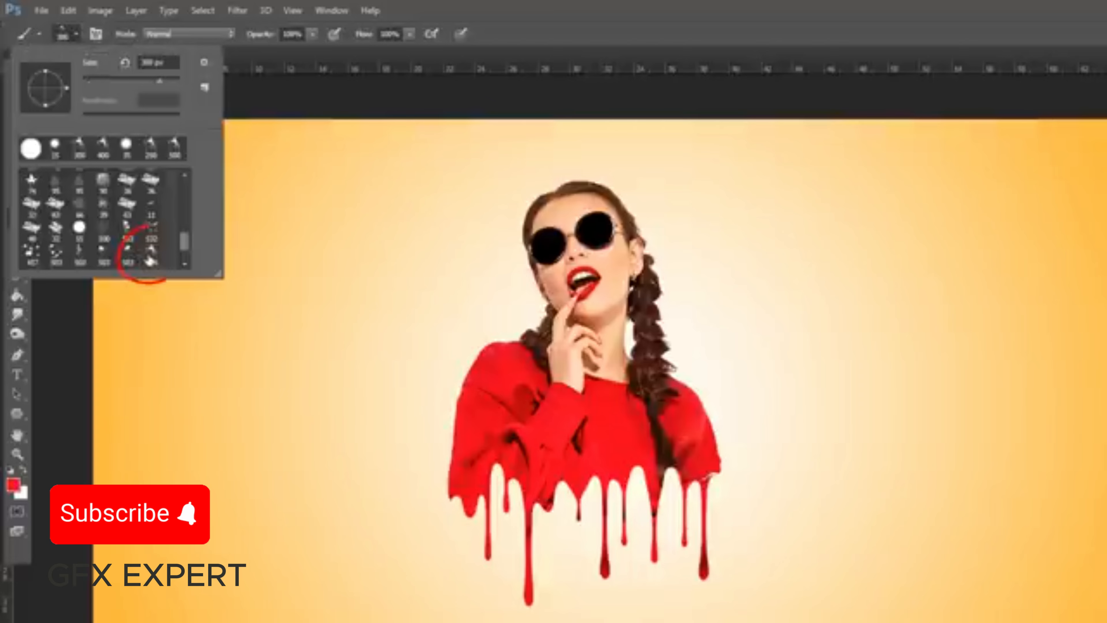
{"action": "left_click", "coordinate": [151, 260]}
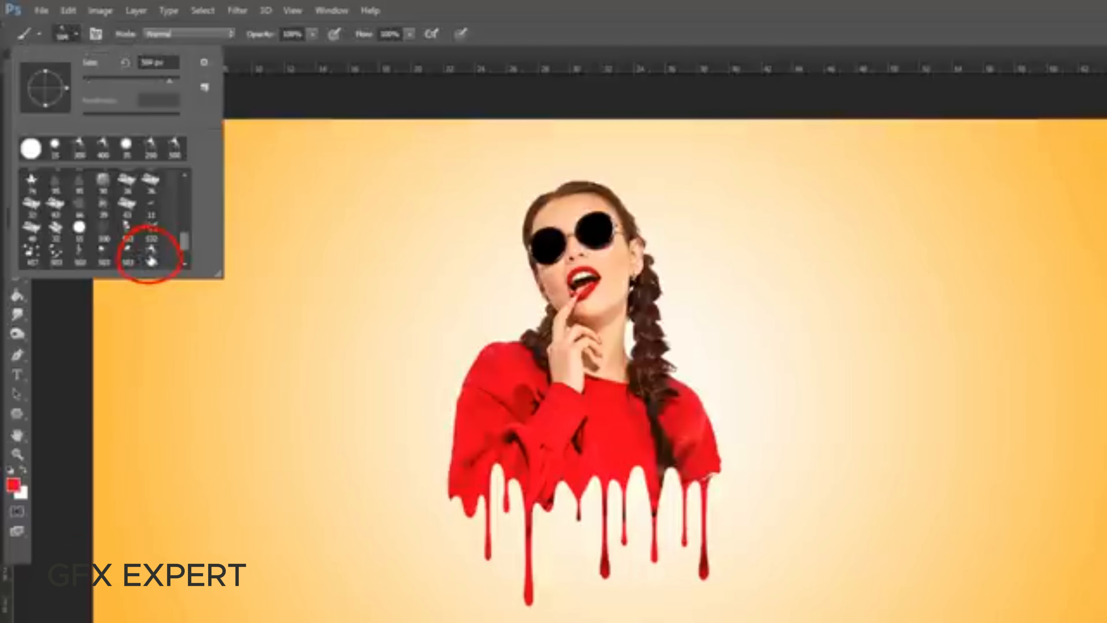
{"action": "left_click", "coordinate": [168, 222]}
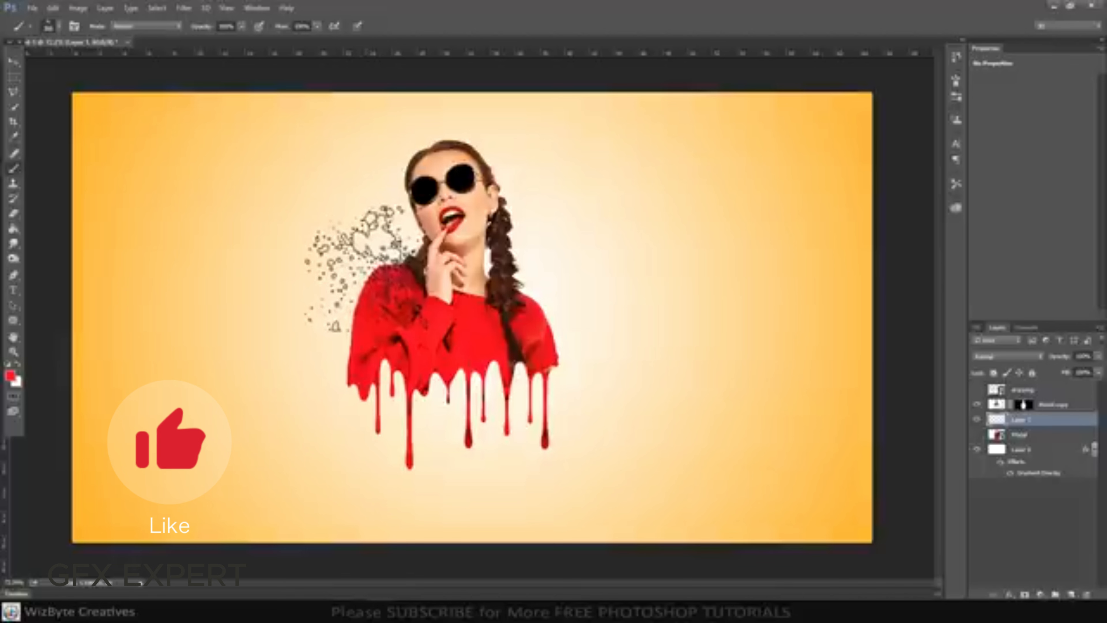
{"action": "left_click", "coordinate": [362, 266]}
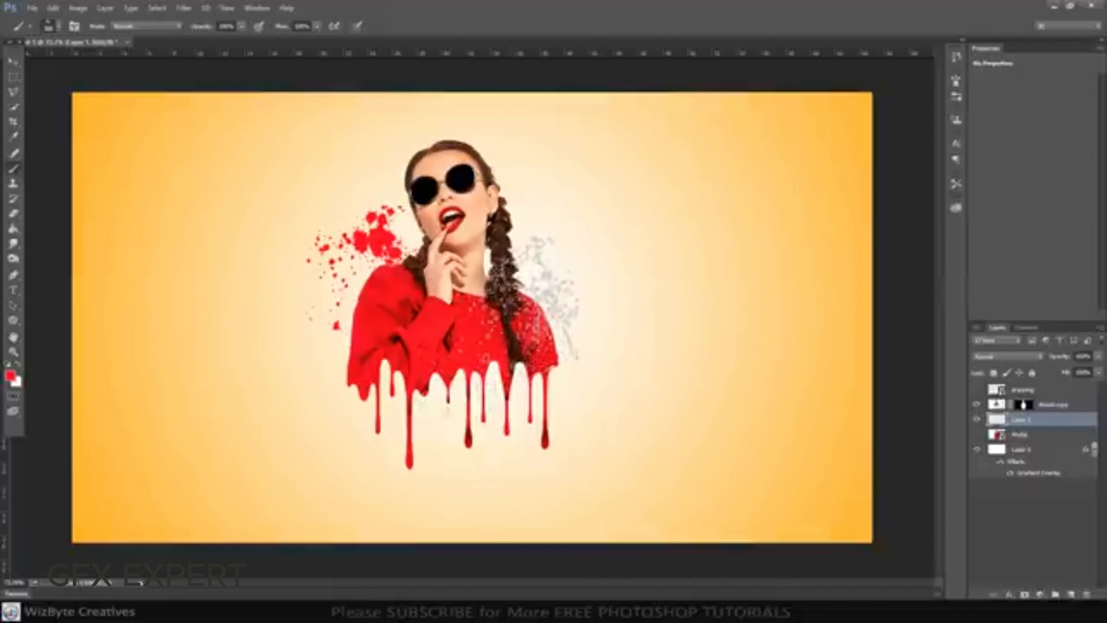
{"action": "left_click", "coordinate": [551, 294]}
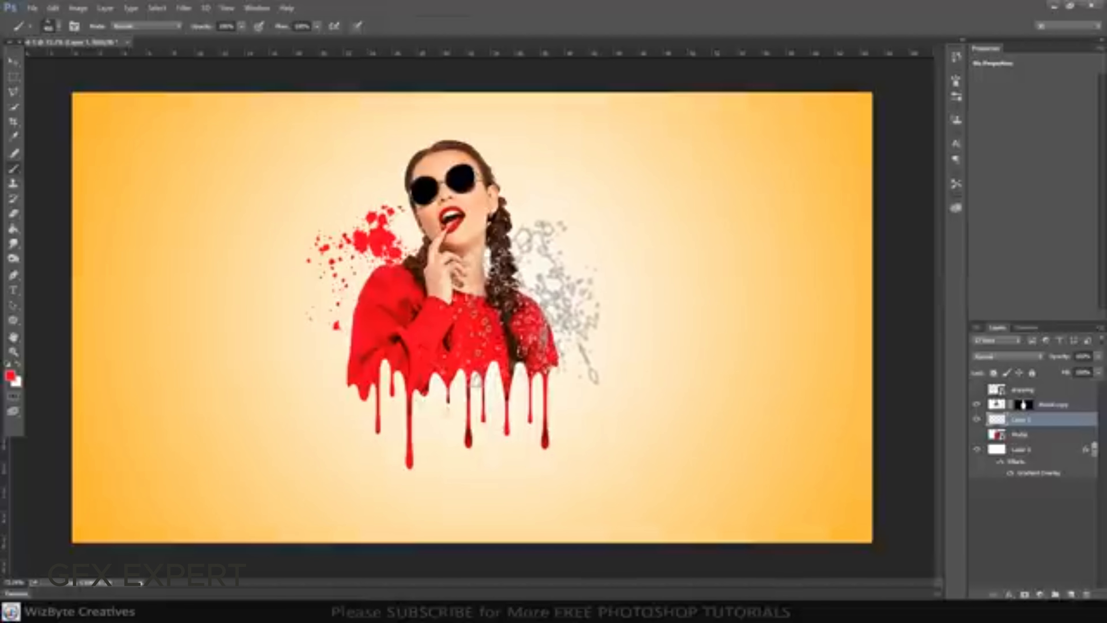
{"action": "left_click", "coordinate": [510, 279]}
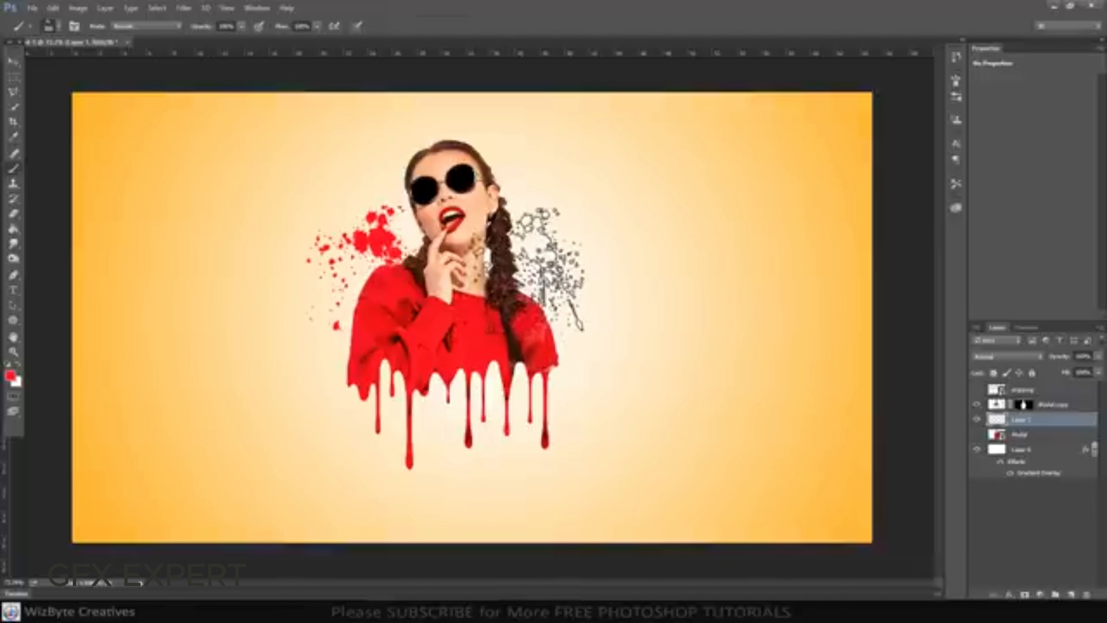
{"action": "left_click", "coordinate": [545, 273]}
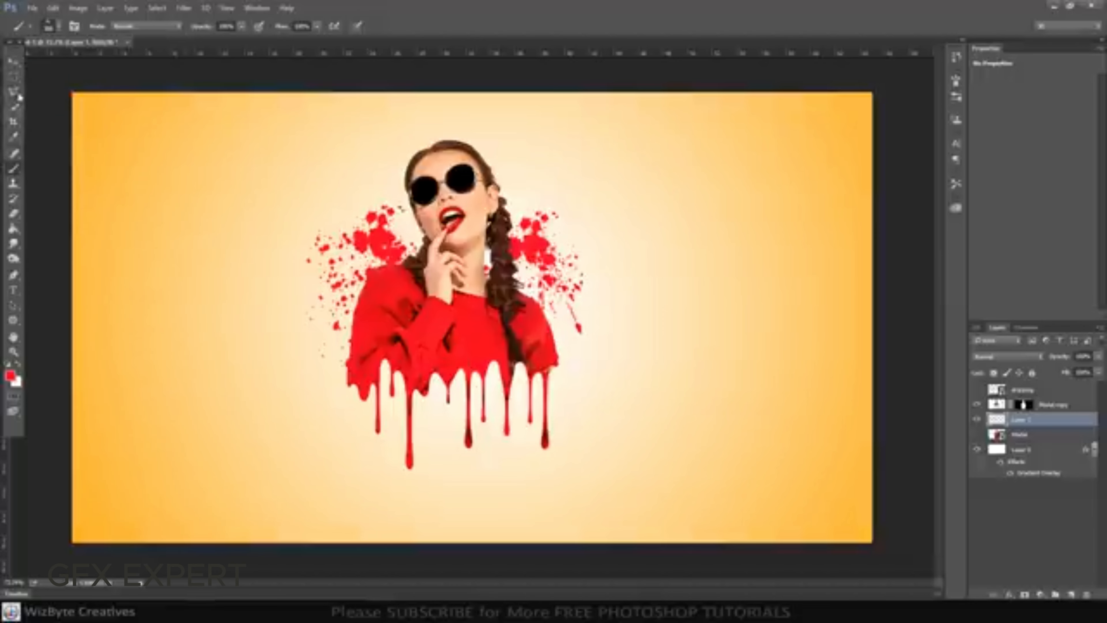
{"action": "left_click", "coordinate": [14, 66]}
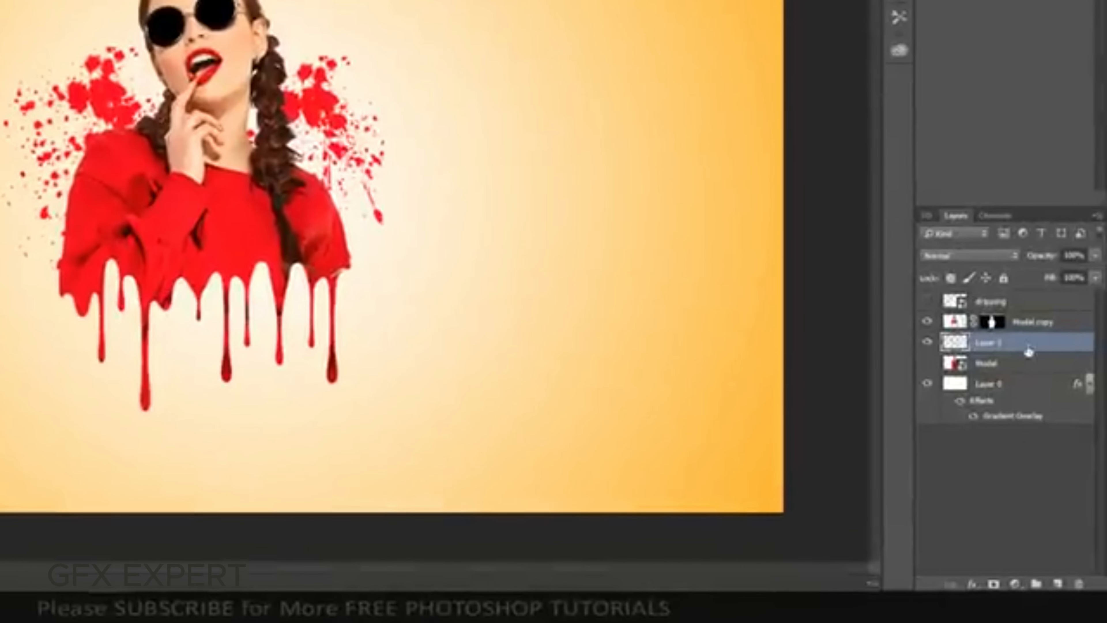
Apply a black Linear Burn Drop Shadow to the Model copy layer with 90° angle, 5 px distance, 0% spread and 0 px size
{"action": "left_click", "coordinate": [1029, 325]}
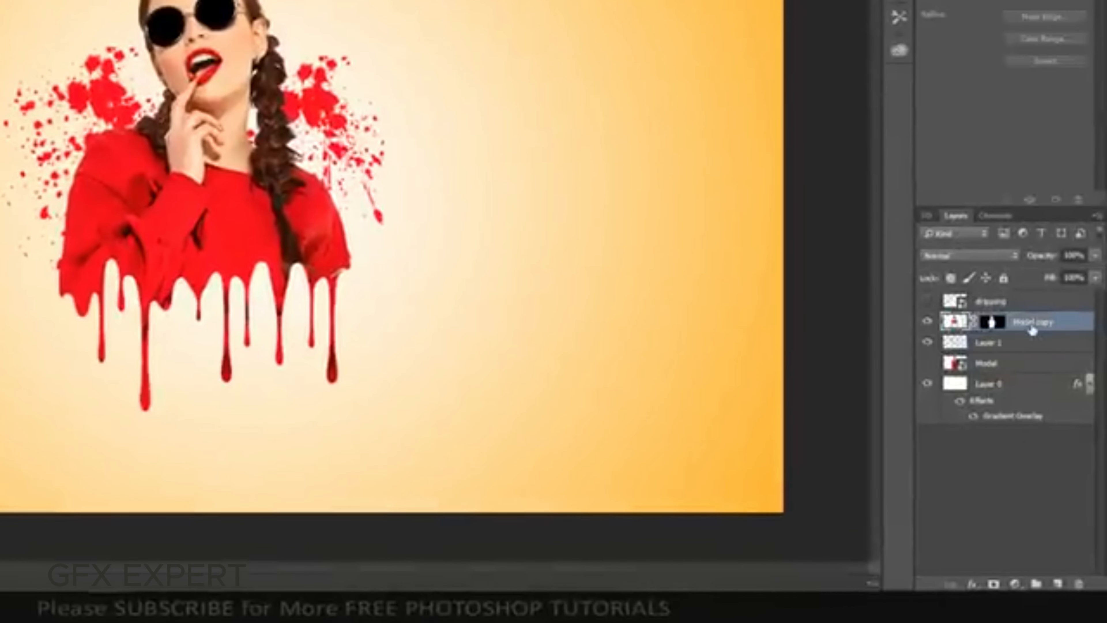
{"action": "double_click", "coordinate": [1032, 323]}
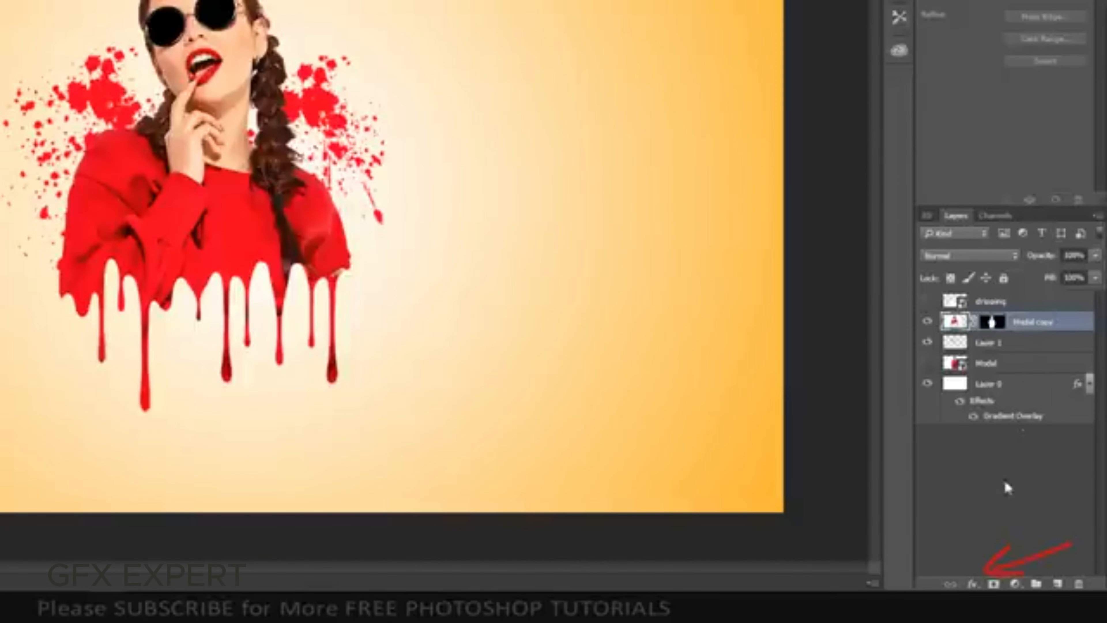
{"action": "left_click", "coordinate": [972, 584]}
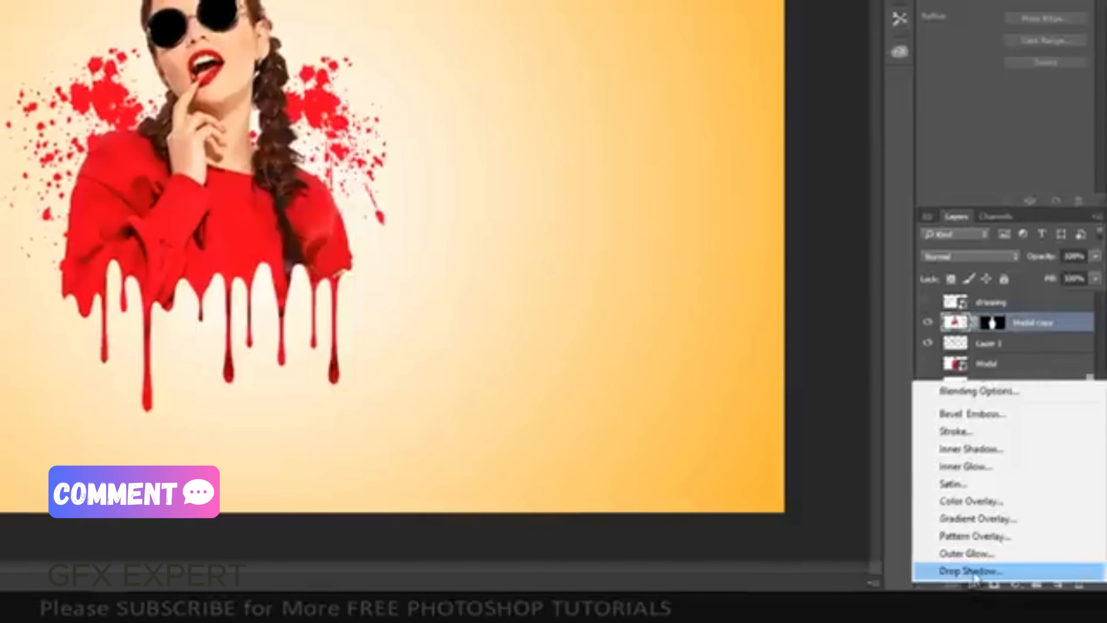
{"action": "left_click", "coordinate": [971, 570]}
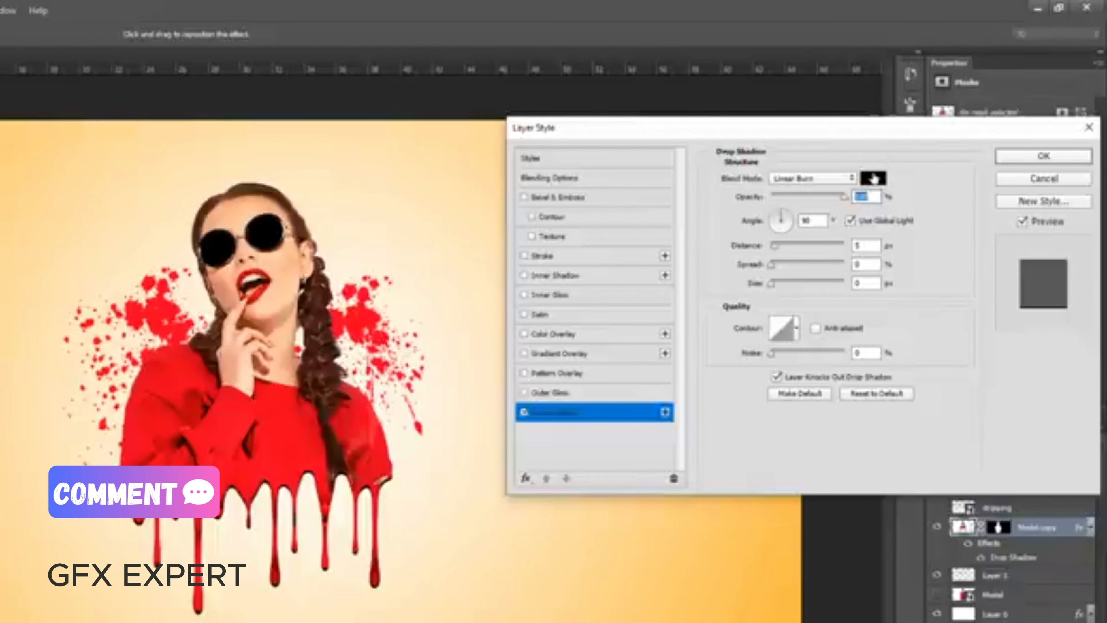
{"action": "left_click", "coordinate": [873, 178]}
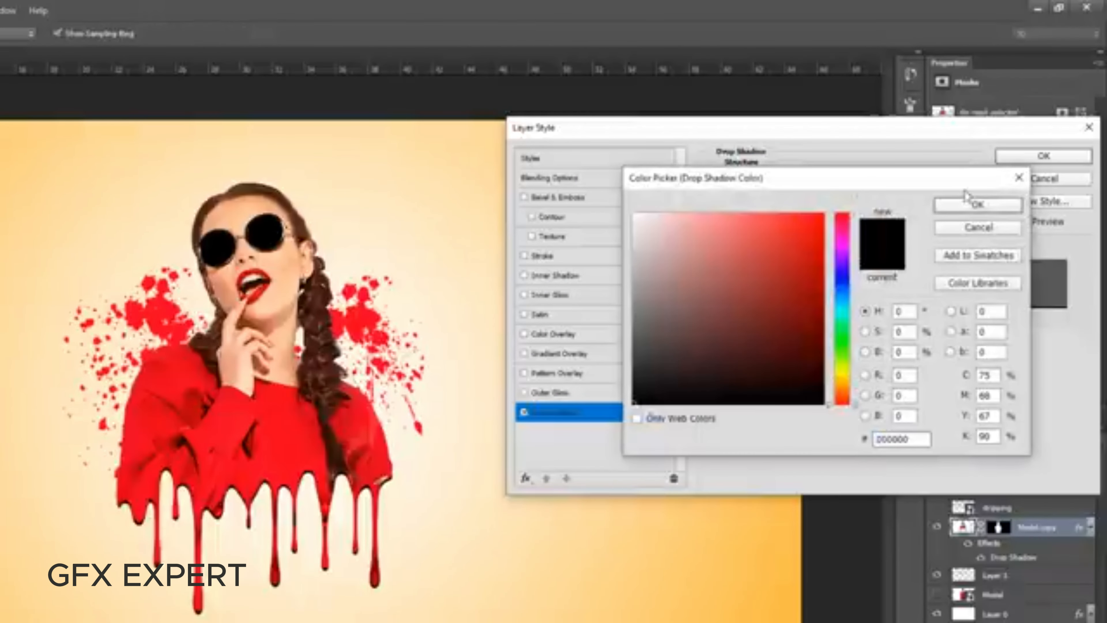
{"action": "left_click", "coordinate": [975, 206]}
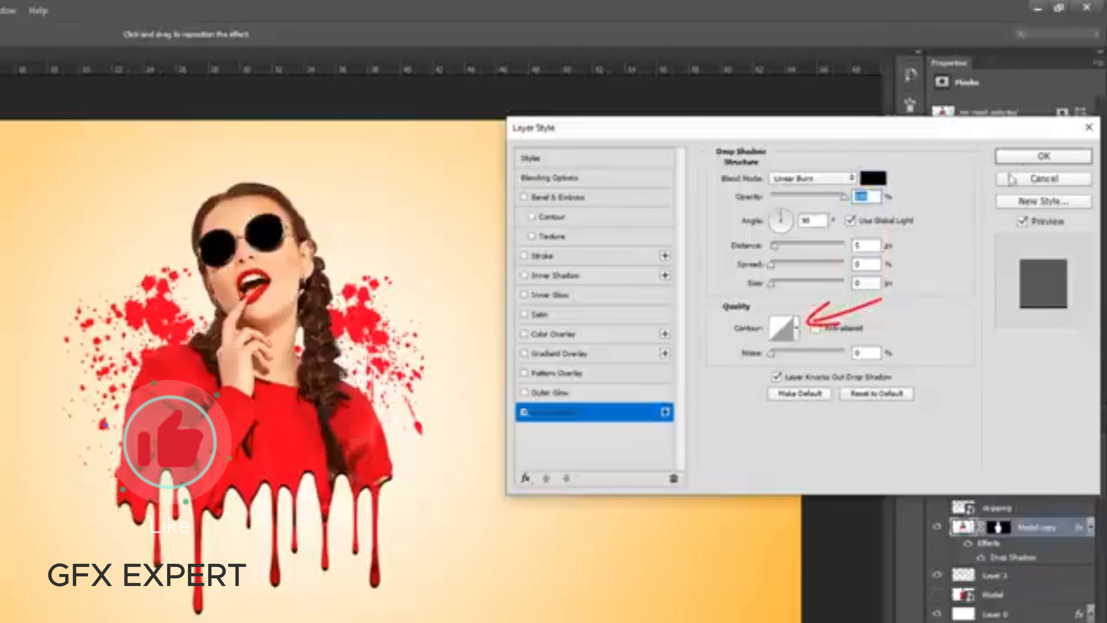
{"action": "left_click", "coordinate": [1043, 157]}
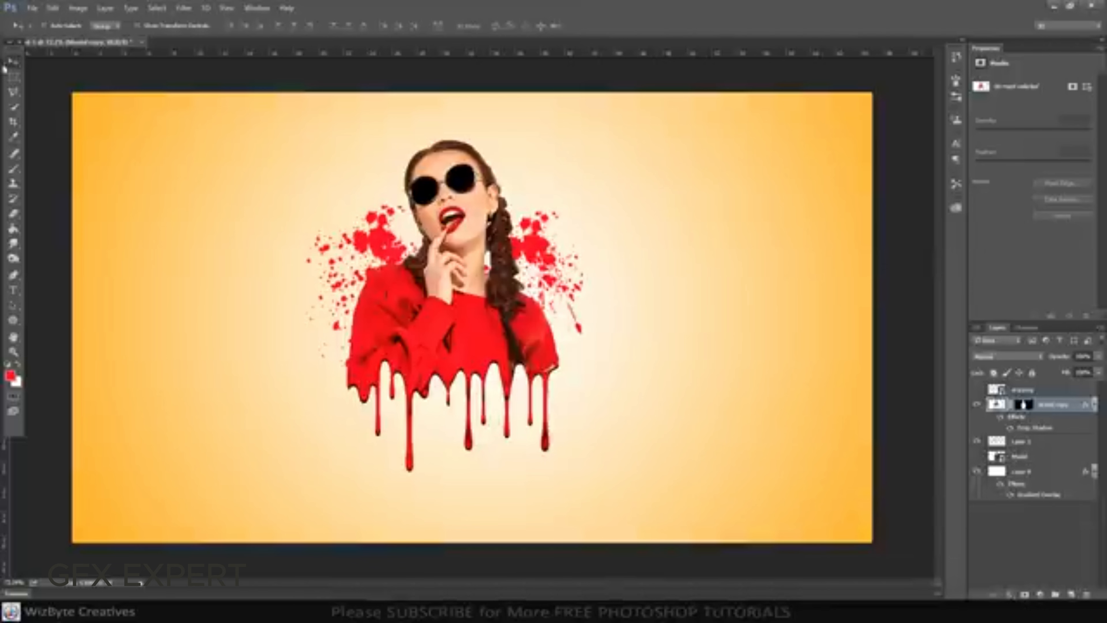
Start saving the document under a new file in the STOCK PHOTO folder and bring up the file format choices
{"action": "left_click", "coordinate": [31, 8]}
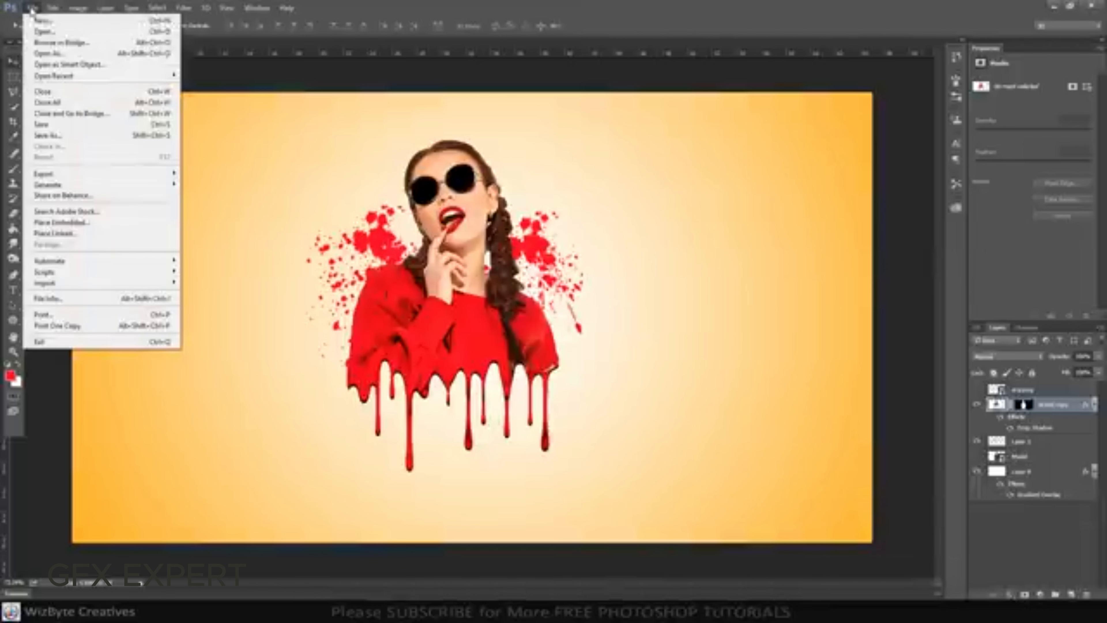
{"action": "left_click", "coordinate": [65, 136]}
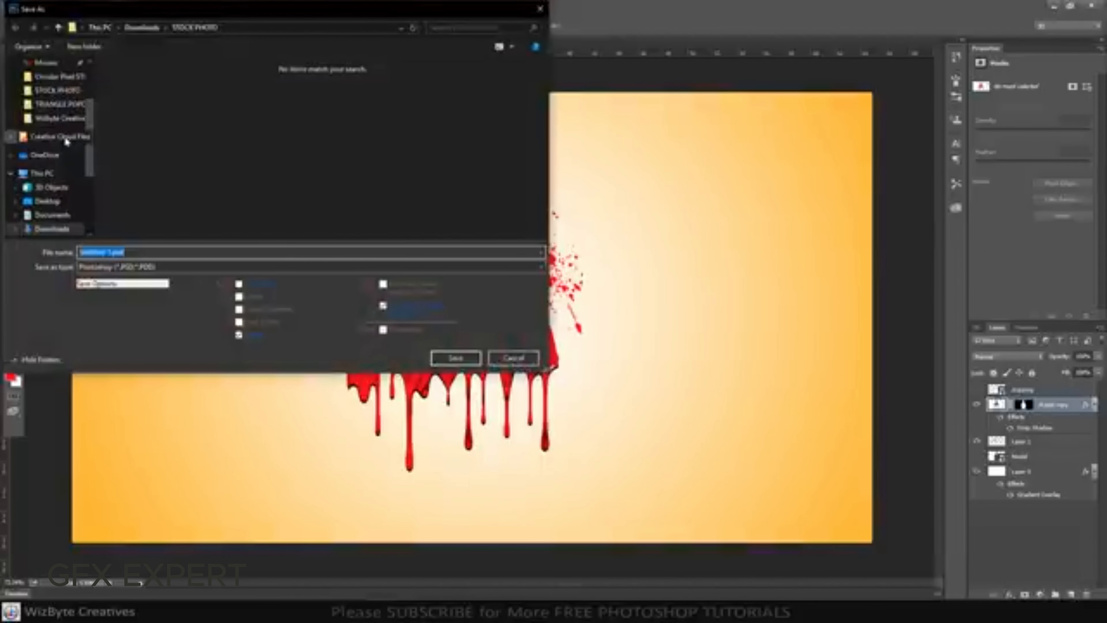
{"action": "left_click", "coordinate": [184, 265]}
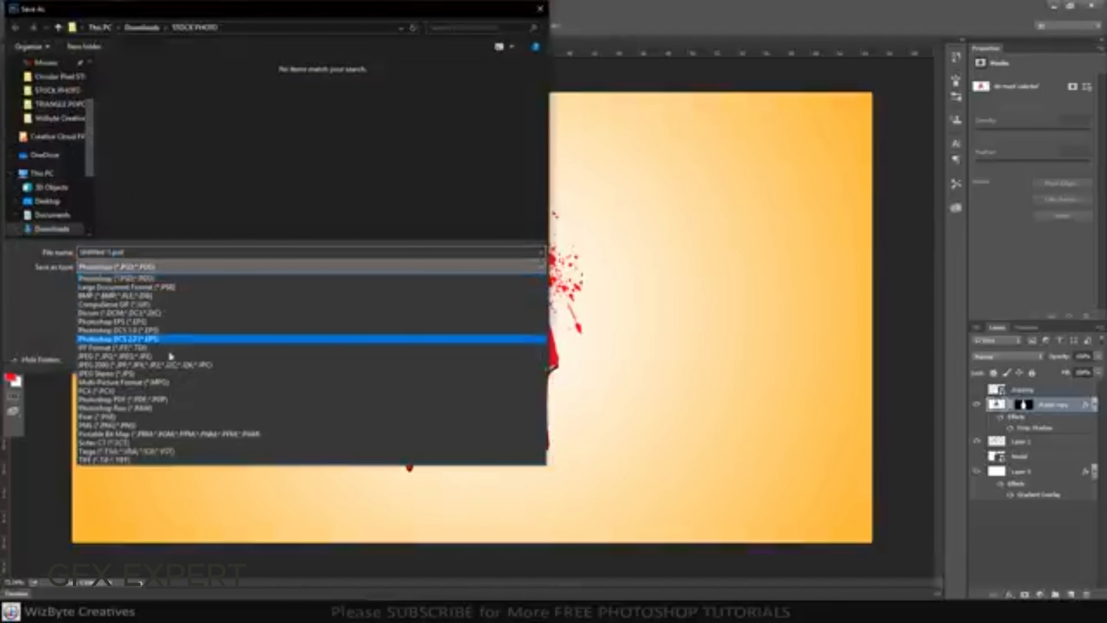